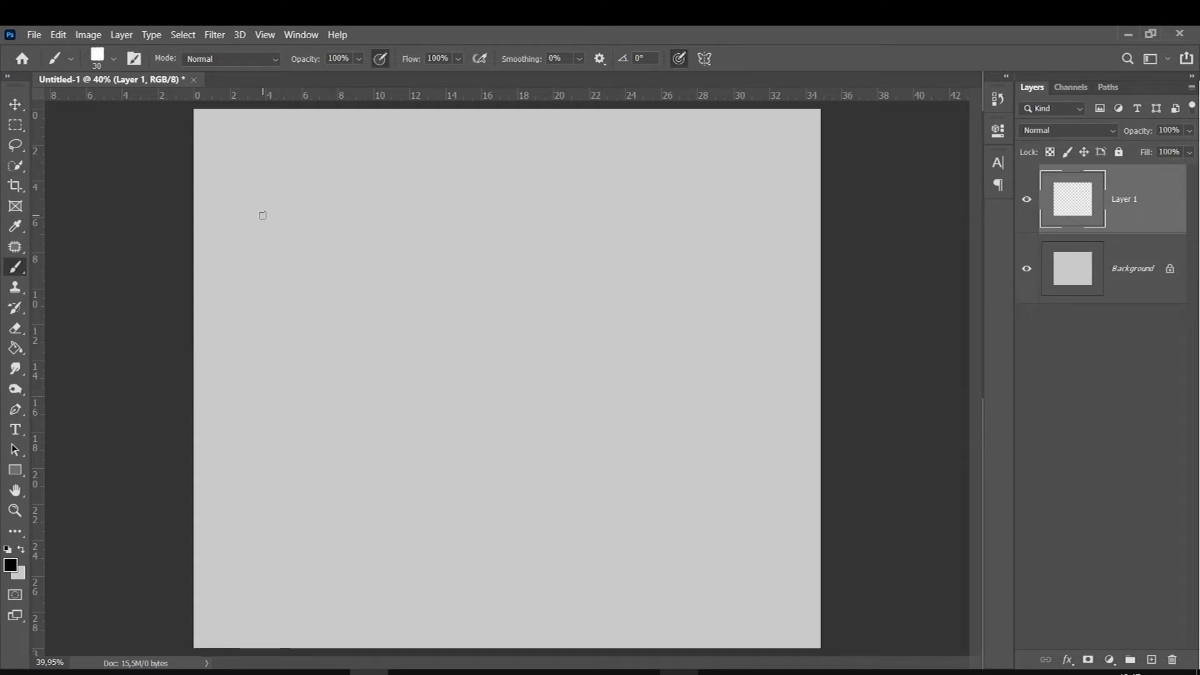
- Paint ten black test strokes: curves, an inverted V, hooks and a top horizontal line
{"action": "mouse_move", "coordinate": [348, 253]}
{"action": "left_mouse_down"}
{"action": "mouse_move", "coordinate": [402, 357]}
{"action": "mouse_move", "coordinate": [440, 516]}
{"action": "left_mouse_up"}
{"action": "left_click_drag", "start_coordinate": [466, 475], "coordinate": [491, 266]}
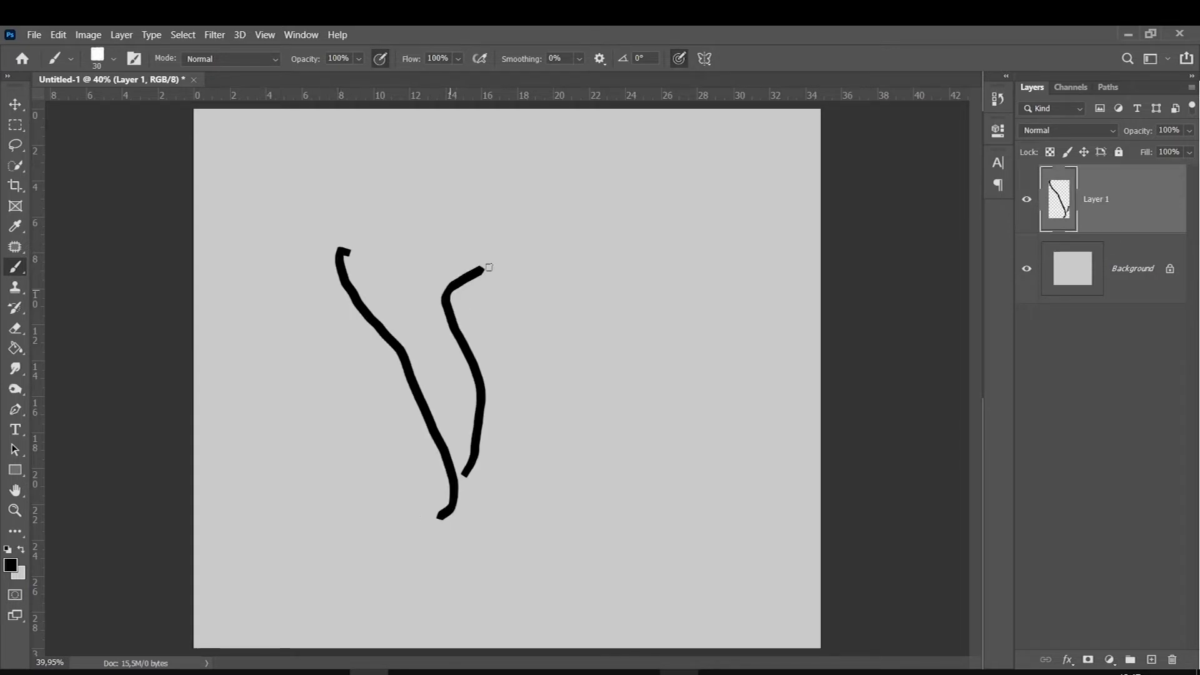
{"action": "mouse_move", "coordinate": [530, 532]}
{"action": "left_mouse_down"}
{"action": "mouse_move", "coordinate": [611, 321]}
{"action": "mouse_move", "coordinate": [649, 415]}
{"action": "left_mouse_up"}
{"action": "mouse_move", "coordinate": [635, 497]}
{"action": "left_mouse_down"}
{"action": "mouse_move", "coordinate": [652, 332]}
{"action": "mouse_move", "coordinate": [658, 364]}
{"action": "left_mouse_up"}
{"action": "left_click_drag", "start_coordinate": [719, 430], "coordinate": [670, 196]}
{"action": "left_click_drag", "start_coordinate": [534, 192], "coordinate": [368, 174]}
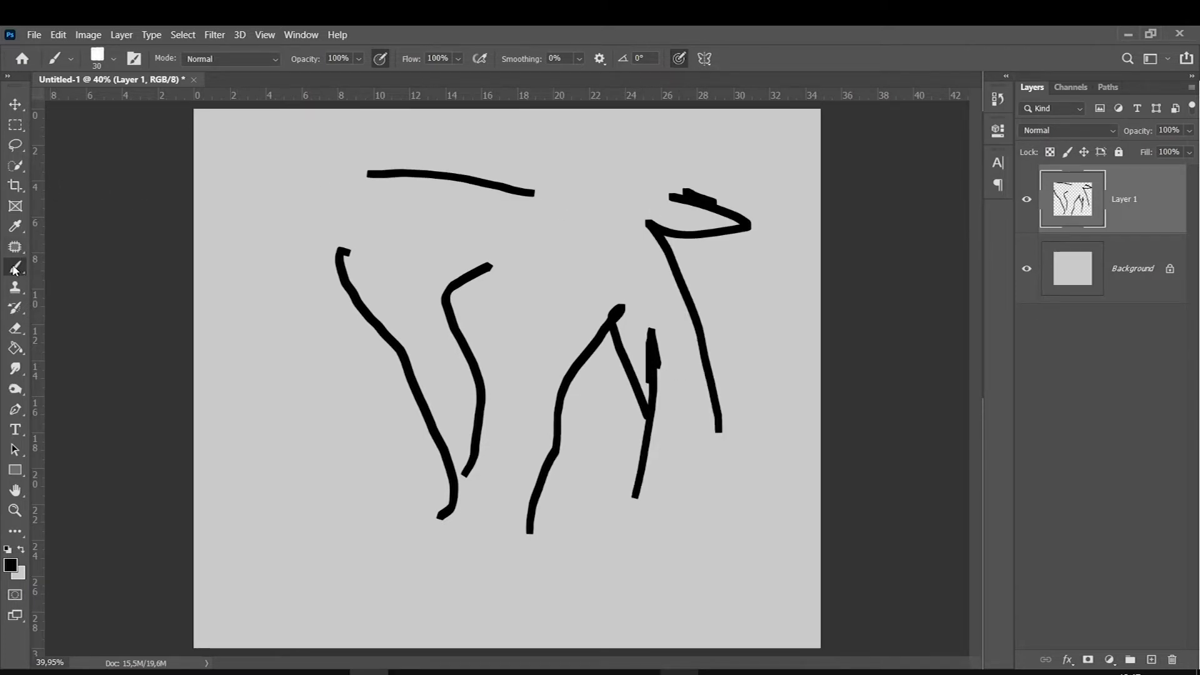
{"action": "left_click_drag", "start_coordinate": [314, 362], "coordinate": [342, 527]}
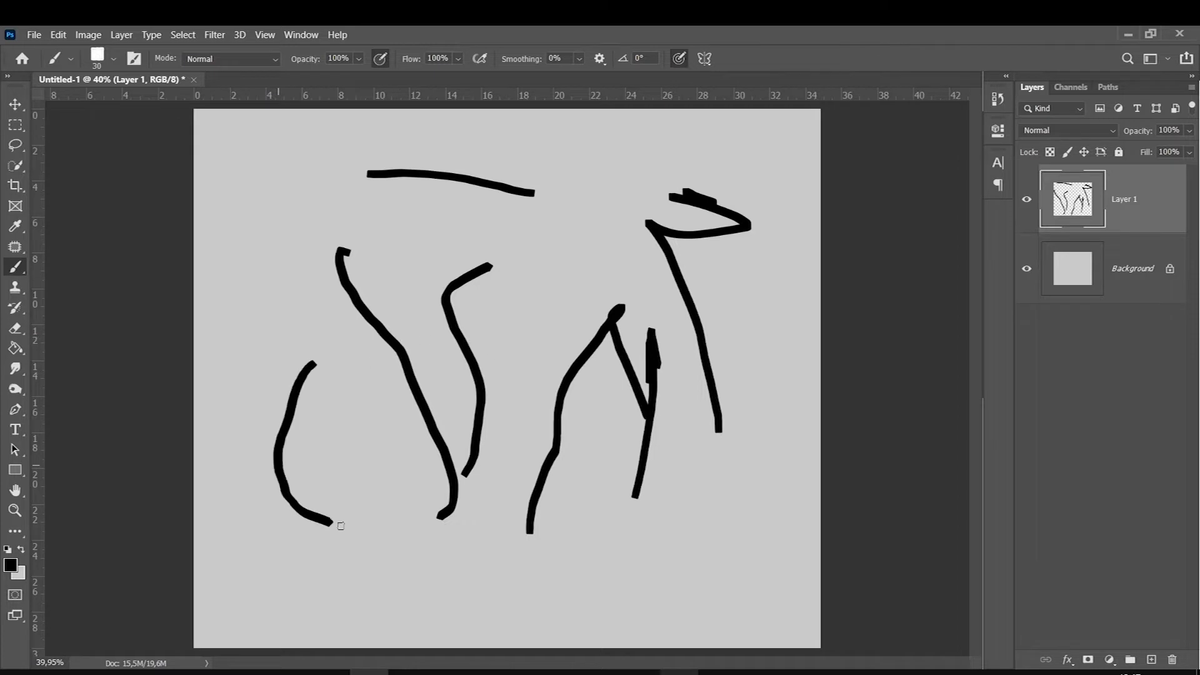
{"action": "left_click_drag", "start_coordinate": [374, 403], "coordinate": [449, 555]}
{"action": "left_click_drag", "start_coordinate": [602, 462], "coordinate": [639, 594]}
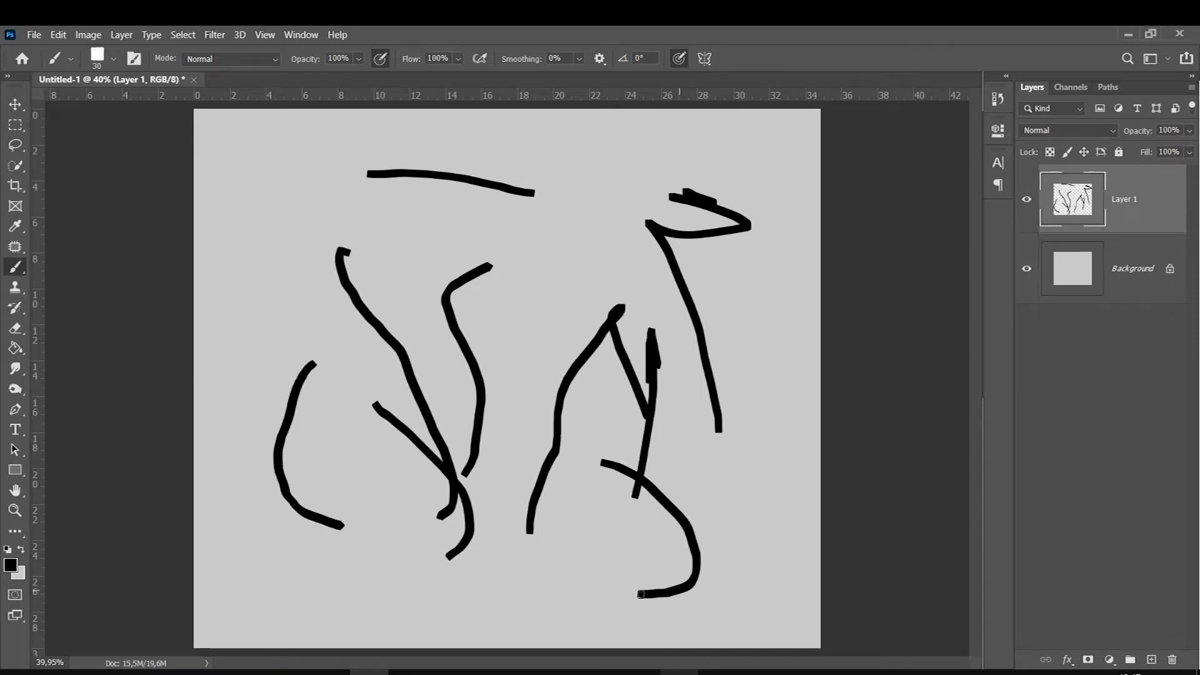
{"action": "left_click_drag", "start_coordinate": [632, 250], "coordinate": [528, 354]}
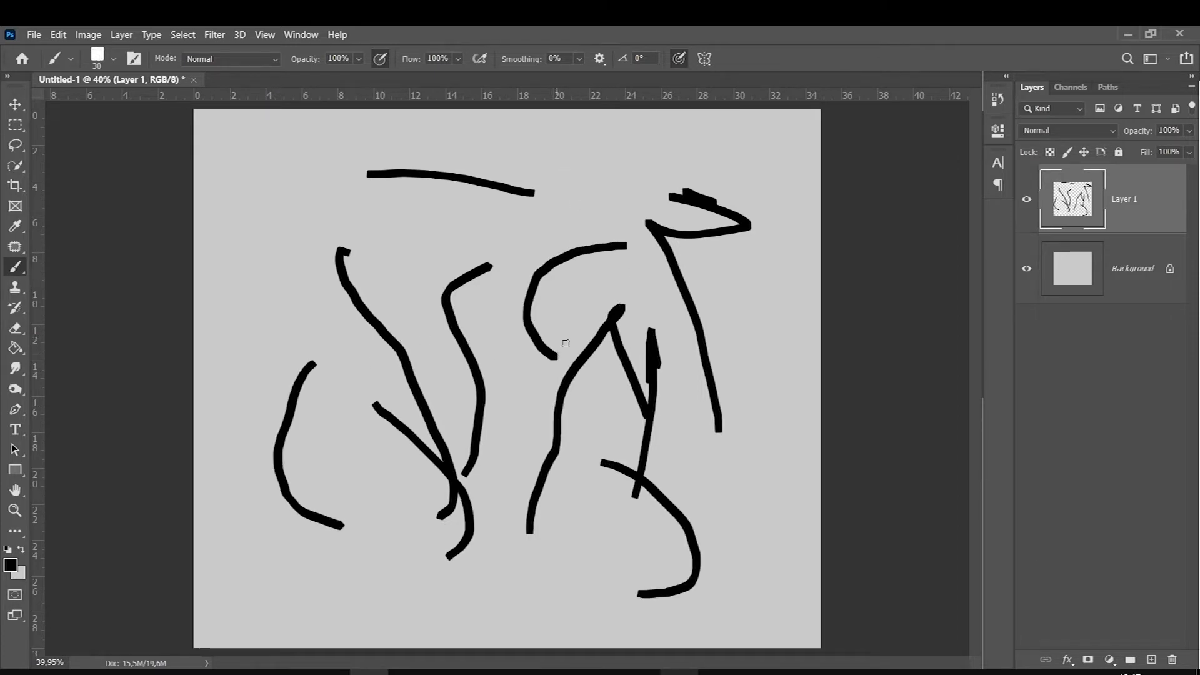
- Delete the stroke layer, add a new layer, and paint a C-arc and a wavy vertical stroke
{"action": "key", "text": "Delete"}
{"action": "left_click", "coordinate": [1150, 660]}
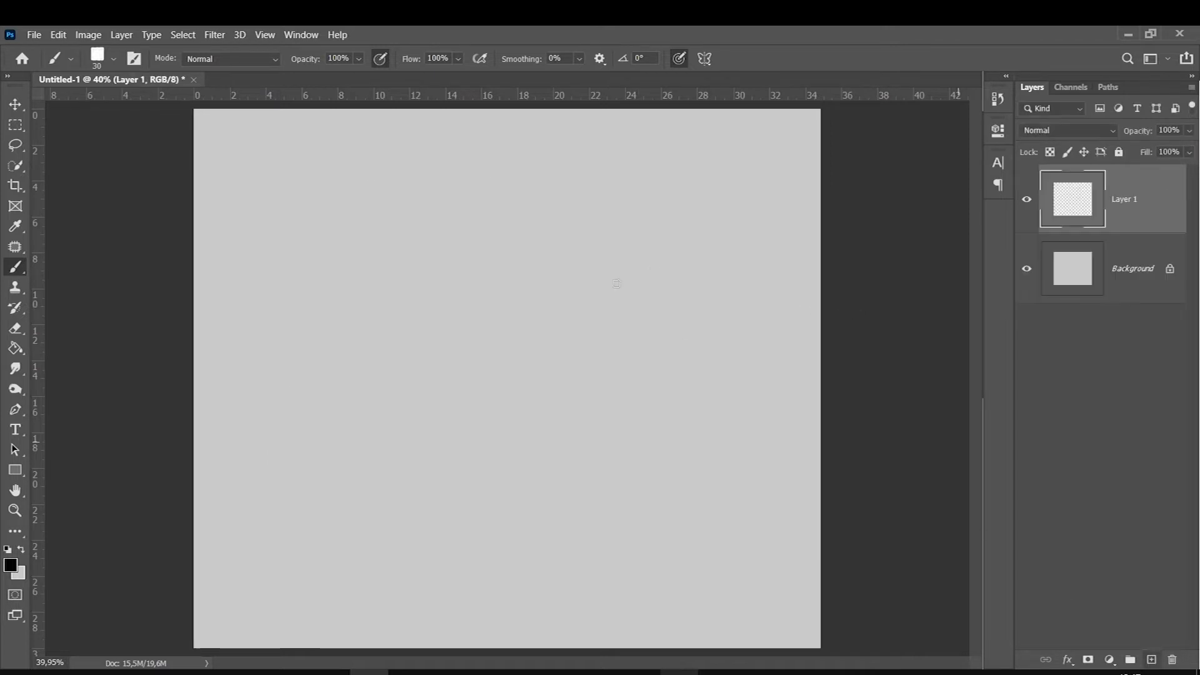
{"action": "left_click_drag", "start_coordinate": [574, 233], "coordinate": [559, 492]}
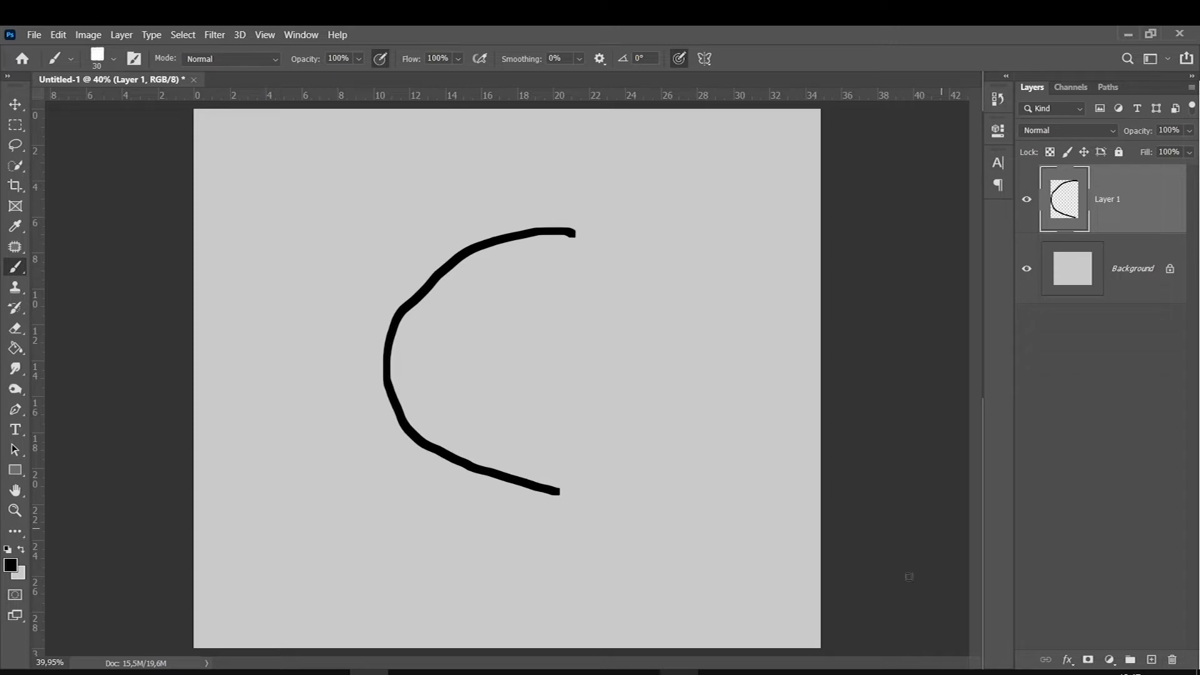
{"action": "left_click_drag", "start_coordinate": [699, 520], "coordinate": [697, 345]}
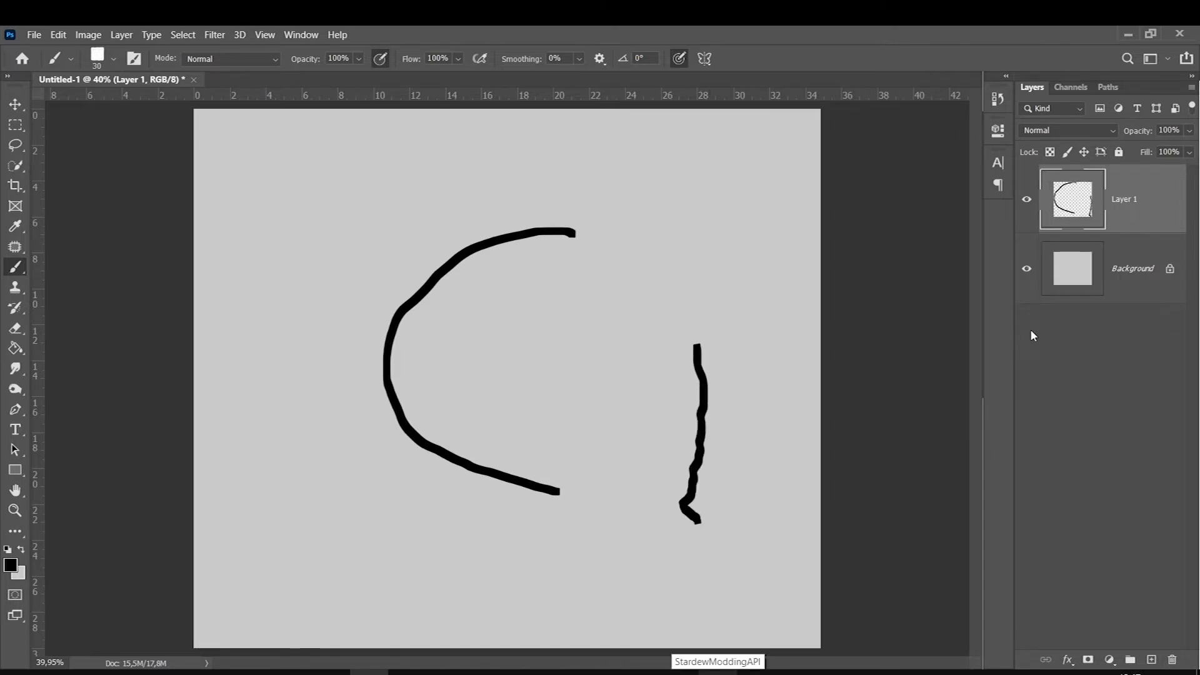
- Replace that layer with a fresh empty one and raise brush smoothing to 100%
{"action": "key", "text": "Delete"}
{"action": "left_click", "coordinate": [1152, 659]}
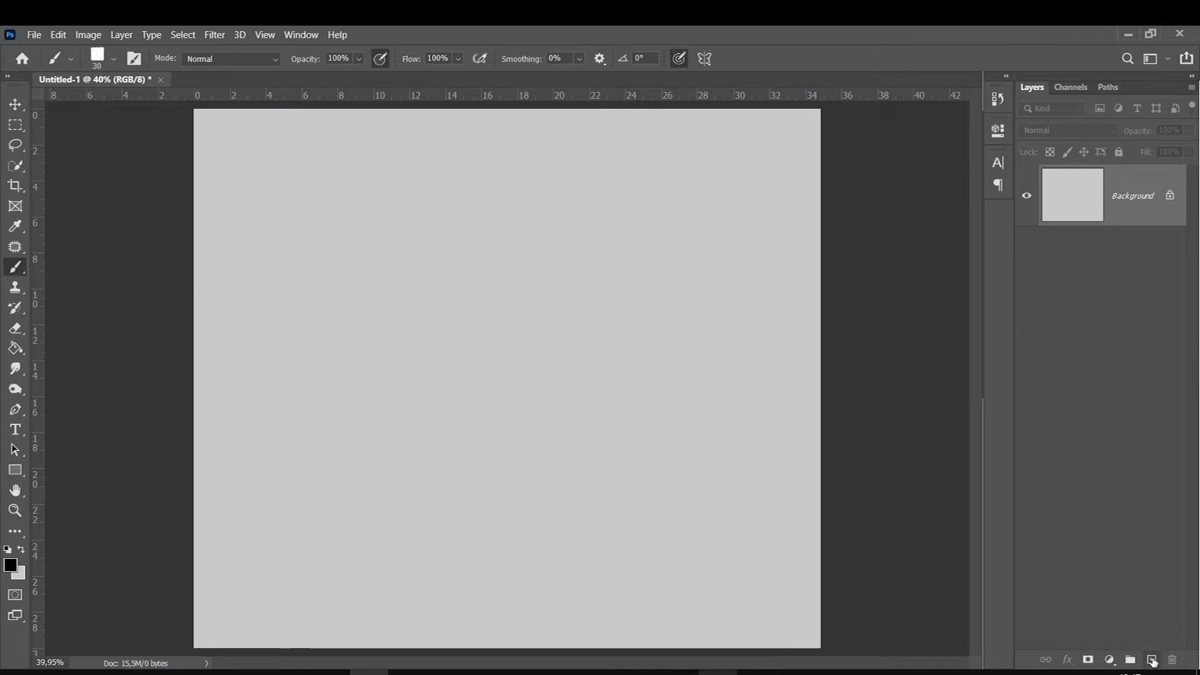
{"action": "left_click", "coordinate": [580, 58]}
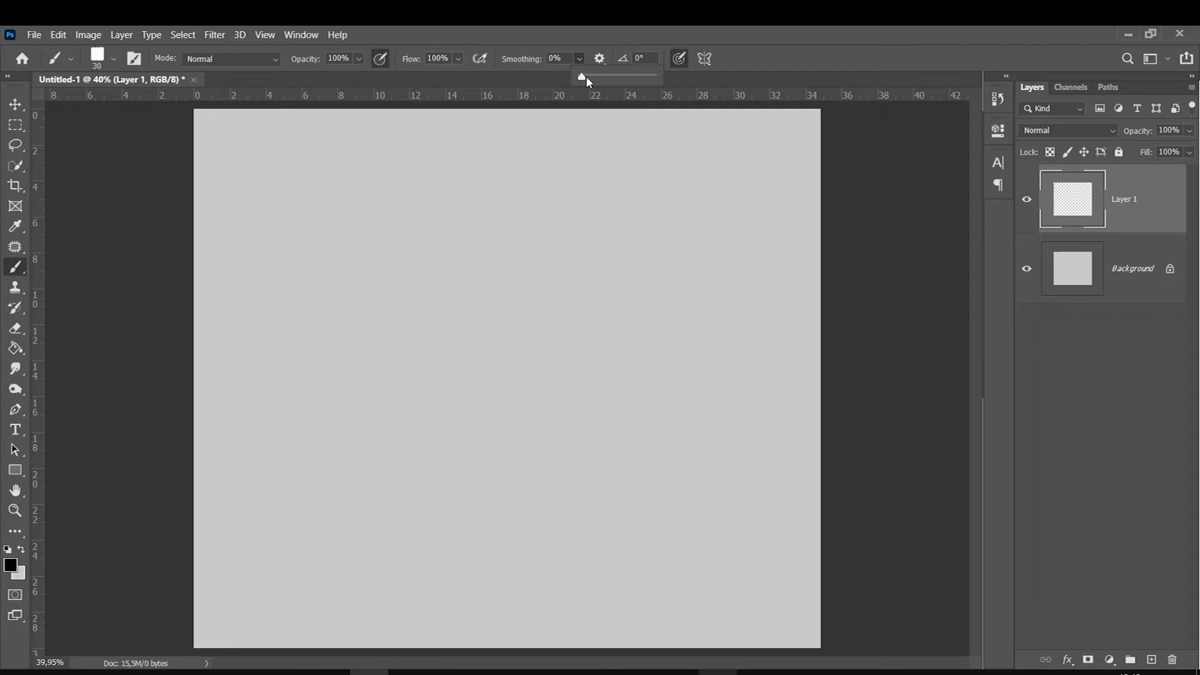
{"action": "left_click_drag", "start_coordinate": [587, 80], "coordinate": [571, 78]}
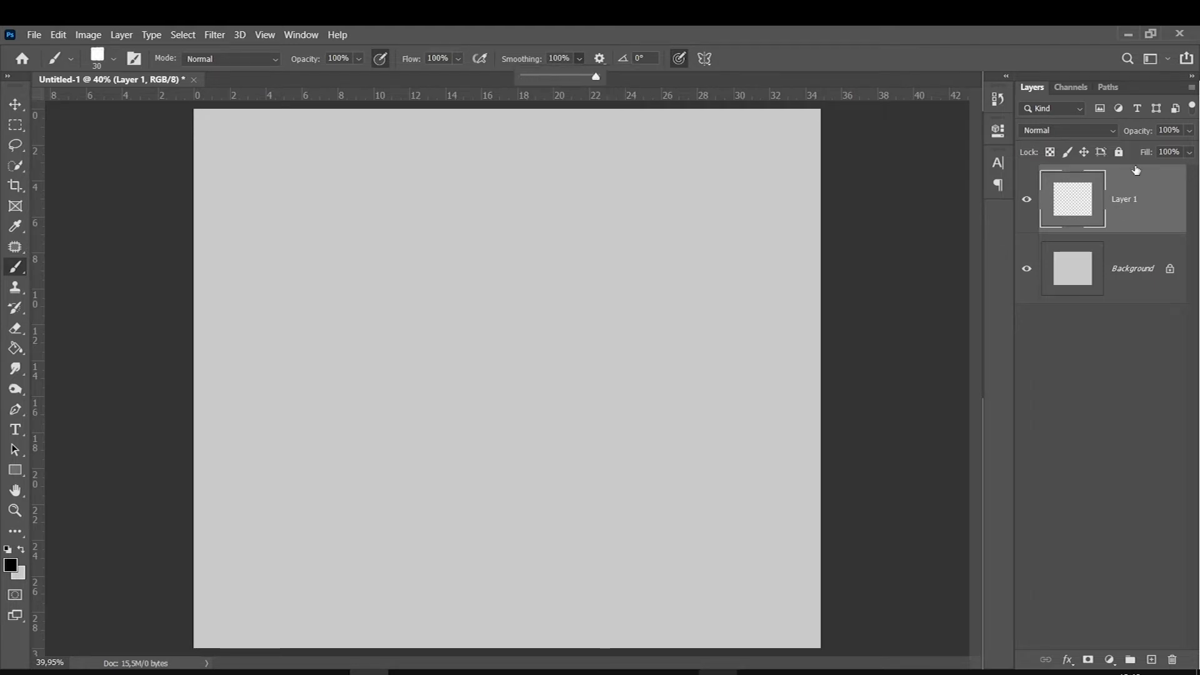
- Paint ten curves, hooks and dashes across the canvas at 100% smoothing
{"action": "left_click_drag", "start_coordinate": [583, 368], "coordinate": [609, 145]}
{"action": "left_click_drag", "start_coordinate": [699, 342], "coordinate": [706, 370]}
{"action": "left_click_drag", "start_coordinate": [470, 448], "coordinate": [652, 490]}
{"action": "left_click_drag", "start_coordinate": [402, 545], "coordinate": [373, 411]}
{"action": "left_click_drag", "start_coordinate": [258, 418], "coordinate": [276, 359]}
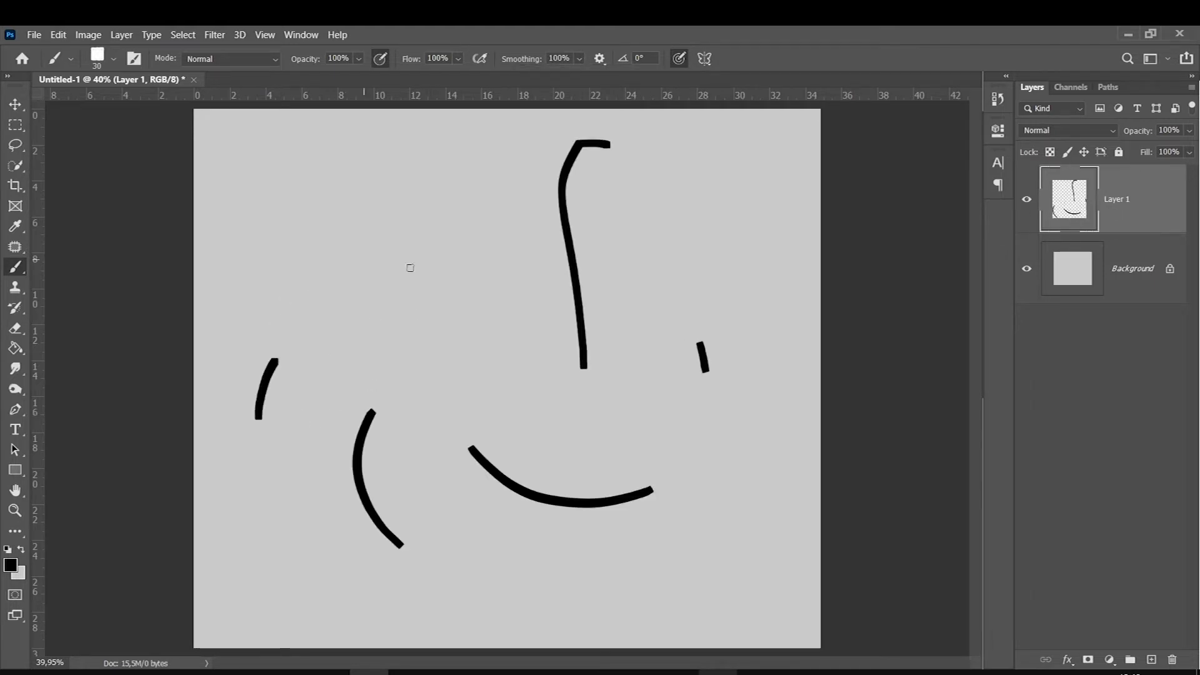
{"action": "left_click_drag", "start_coordinate": [390, 201], "coordinate": [445, 283]}
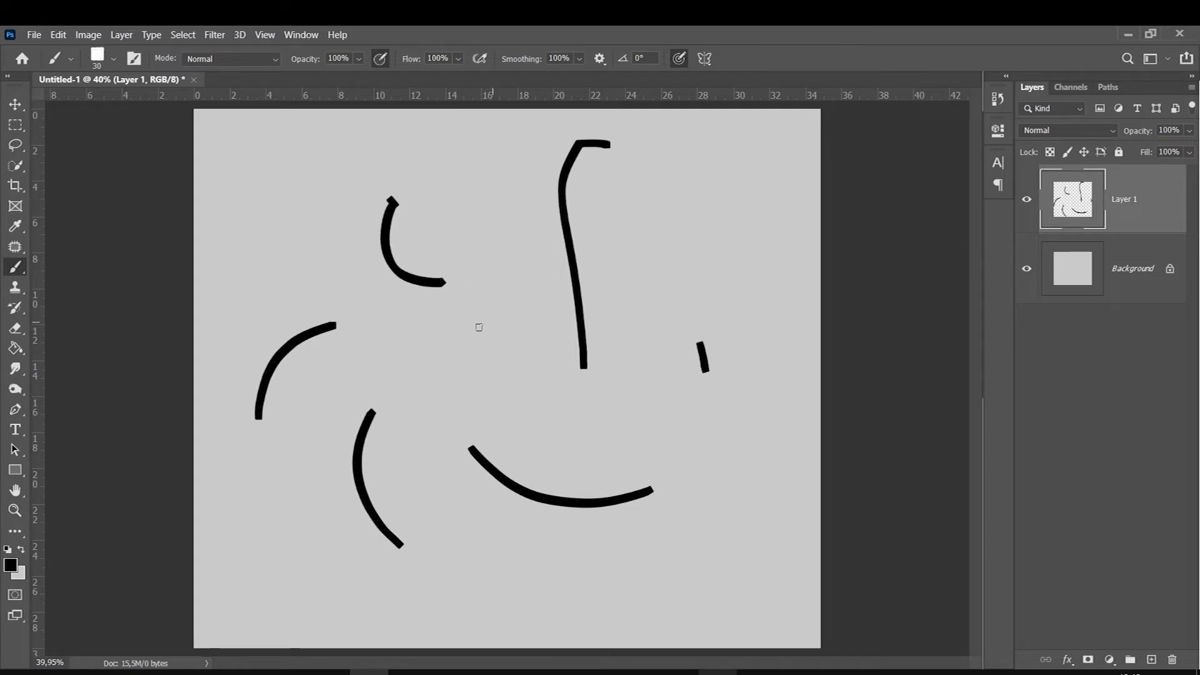
{"action": "left_click_drag", "start_coordinate": [496, 321], "coordinate": [504, 383]}
{"action": "left_click_drag", "start_coordinate": [564, 416], "coordinate": [611, 363]}
{"action": "left_click_drag", "start_coordinate": [667, 401], "coordinate": [656, 381]}
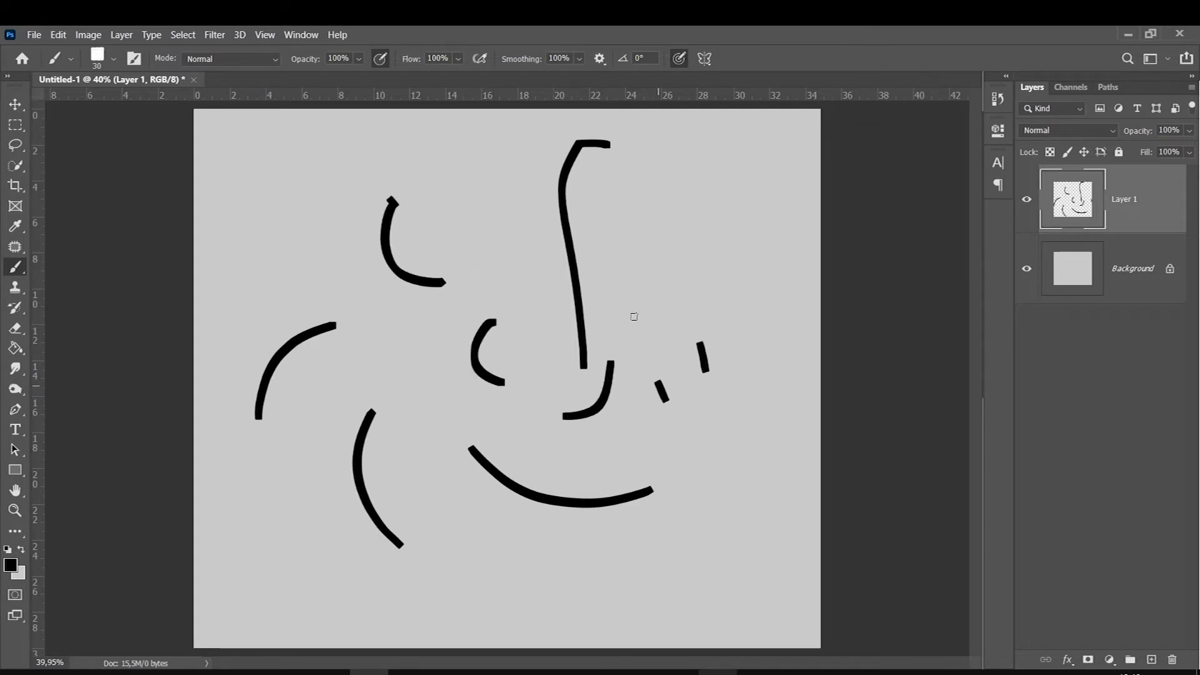
{"action": "left_click_drag", "start_coordinate": [634, 317], "coordinate": [697, 271]}
- Lower smoothing to 71% and paint three strokes, including a long hooked curve at bottom
{"action": "left_click", "coordinate": [580, 59]}
{"action": "left_click_drag", "start_coordinate": [599, 75], "coordinate": [572, 76]}
{"action": "left_click_drag", "start_coordinate": [549, 142], "coordinate": [519, 199]}
{"action": "left_click_drag", "start_coordinate": [439, 564], "coordinate": [427, 499]}
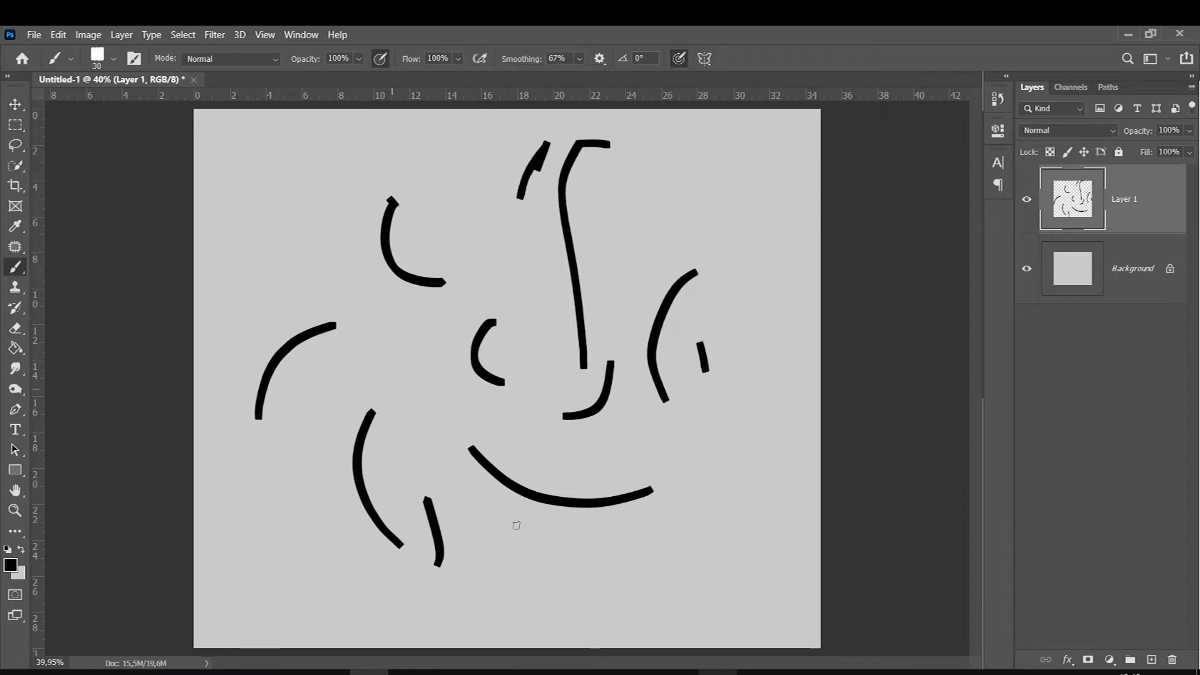
{"action": "left_click_drag", "start_coordinate": [572, 616], "coordinate": [730, 498]}
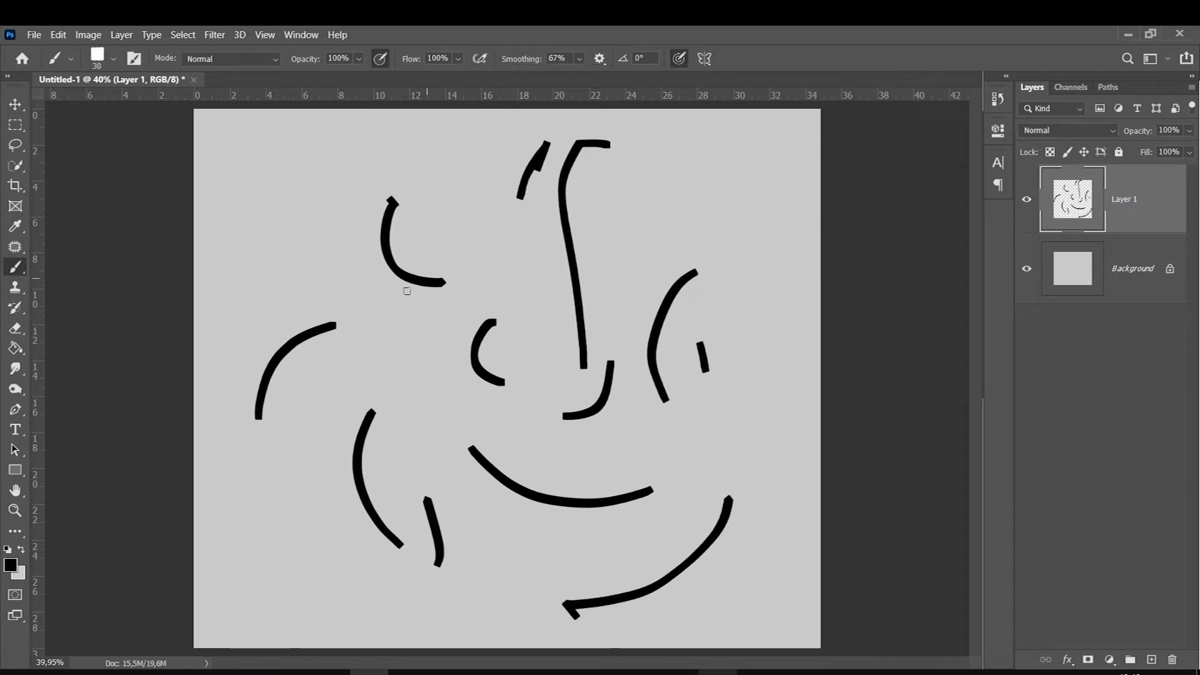
- At 38% smoothing, paint arcs and long diagonals, then delete the stroke layer
{"action": "left_click_drag", "start_coordinate": [324, 212], "coordinate": [441, 111]}
{"action": "left_click_drag", "start_coordinate": [638, 164], "coordinate": [688, 347]}
{"action": "left_click_drag", "start_coordinate": [289, 222], "coordinate": [294, 307]}
{"action": "left_click_drag", "start_coordinate": [571, 111], "coordinate": [449, 351]}
{"action": "left_click_drag", "start_coordinate": [412, 493], "coordinate": [389, 317]}
{"action": "mouse_move", "coordinate": [374, 383]}
{"action": "left_mouse_down"}
{"action": "mouse_move", "coordinate": [352, 407]}
{"action": "mouse_move", "coordinate": [364, 555]}
{"action": "left_mouse_up"}
{"action": "left_click_drag", "start_coordinate": [559, 546], "coordinate": [684, 389]}
{"action": "mouse_move", "coordinate": [730, 466]}
{"action": "left_mouse_down"}
{"action": "mouse_move", "coordinate": [697, 282]}
{"action": "mouse_move", "coordinate": [813, 412]}
{"action": "left_mouse_up"}
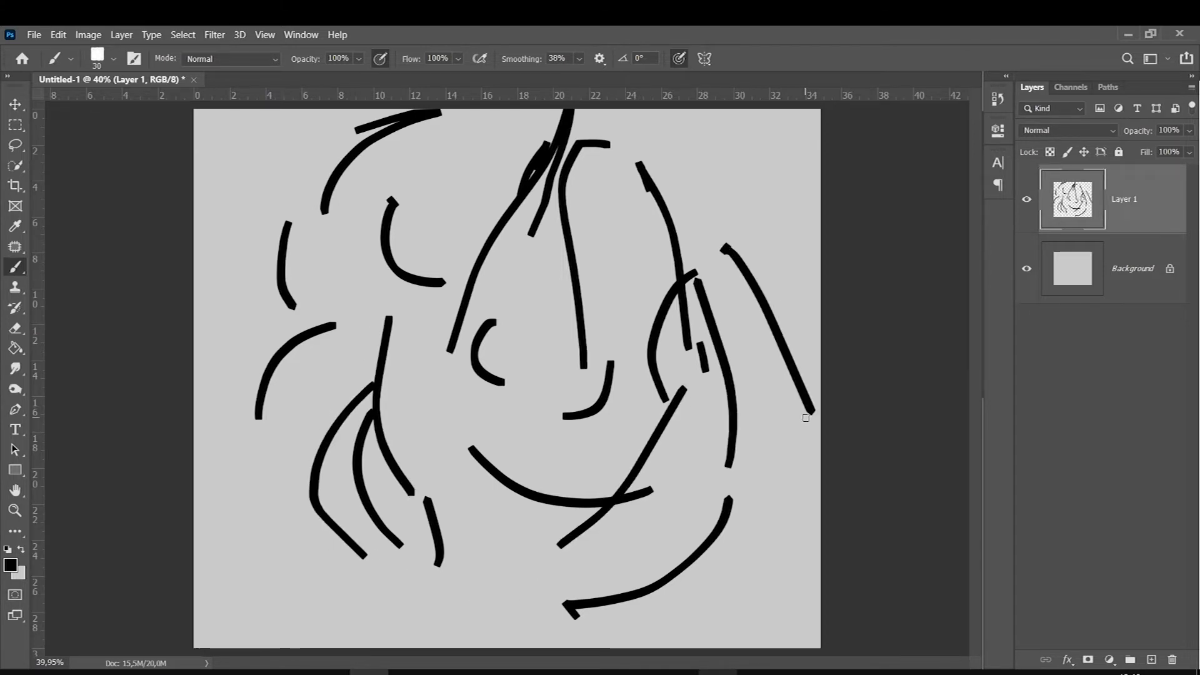
{"action": "key", "text": "Delete"}
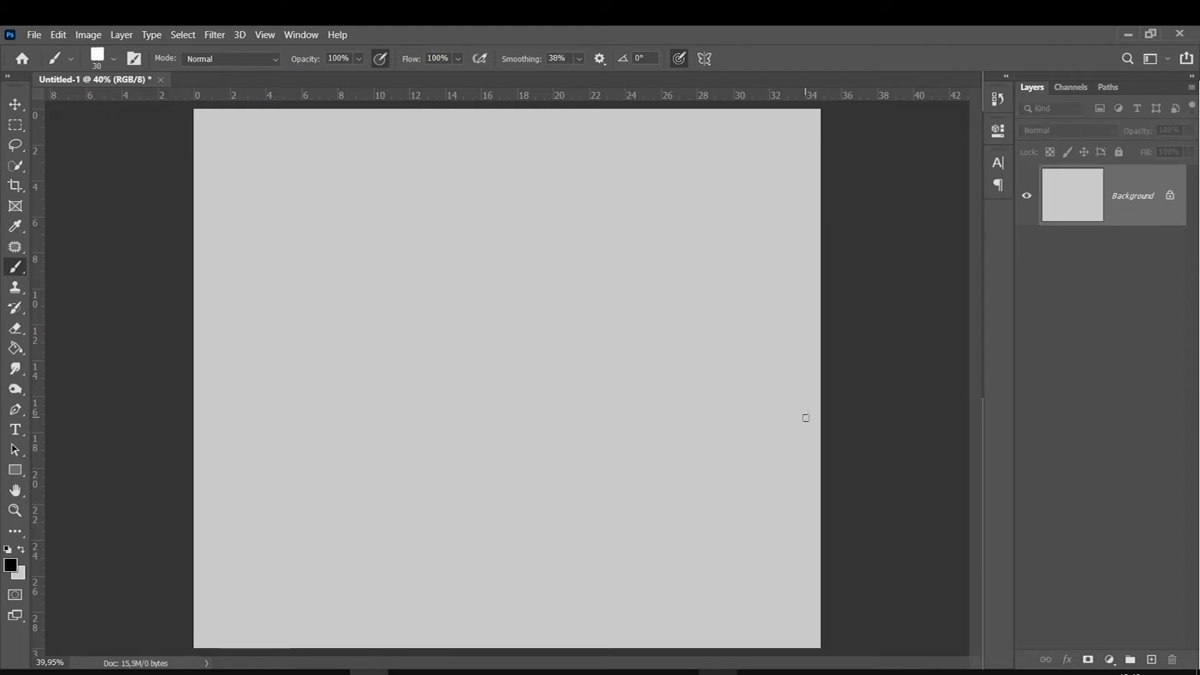
- Add a new layer, set smoothing to 18%, and paint four test curves
{"action": "left_click", "coordinate": [1152, 660]}
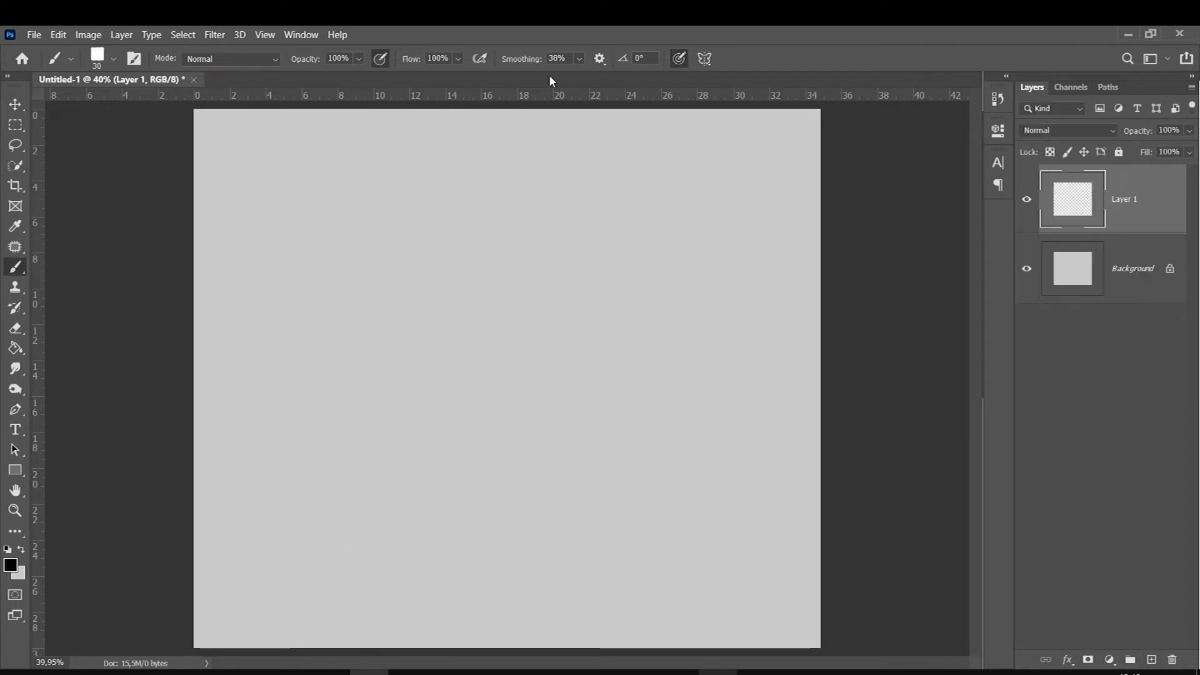
{"action": "left_click", "coordinate": [579, 58]}
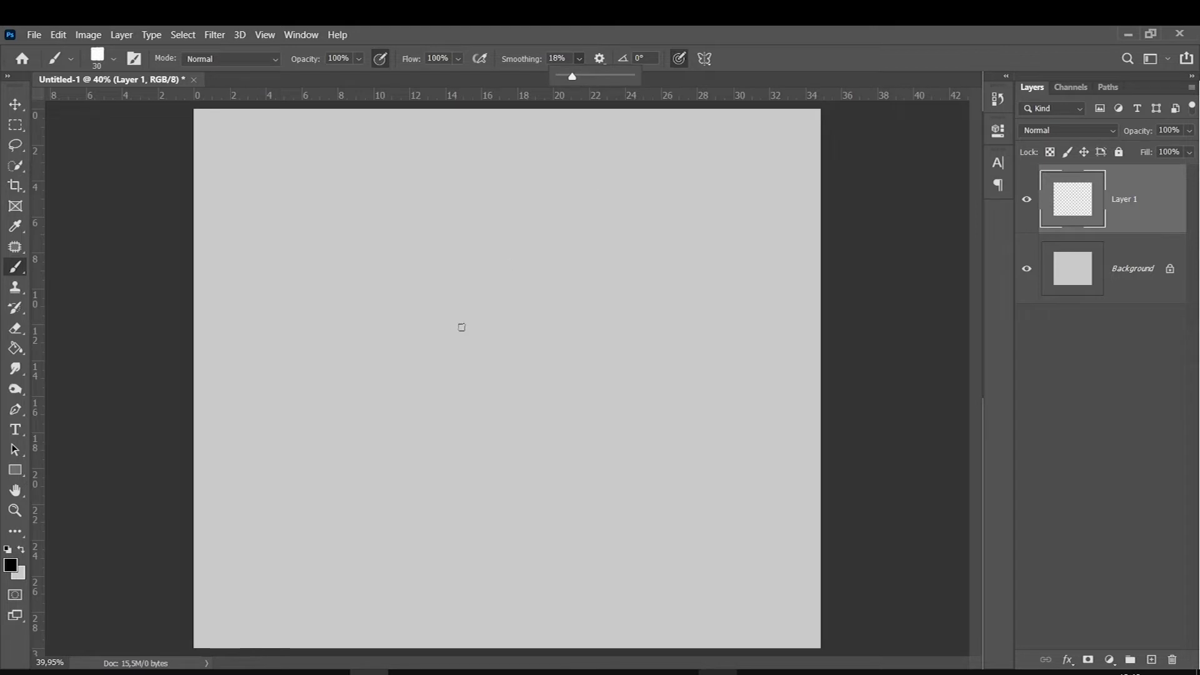
{"action": "mouse_move", "coordinate": [542, 255]}
{"action": "left_mouse_down"}
{"action": "mouse_move", "coordinate": [496, 281]}
{"action": "mouse_move", "coordinate": [512, 356]}
{"action": "left_mouse_up"}
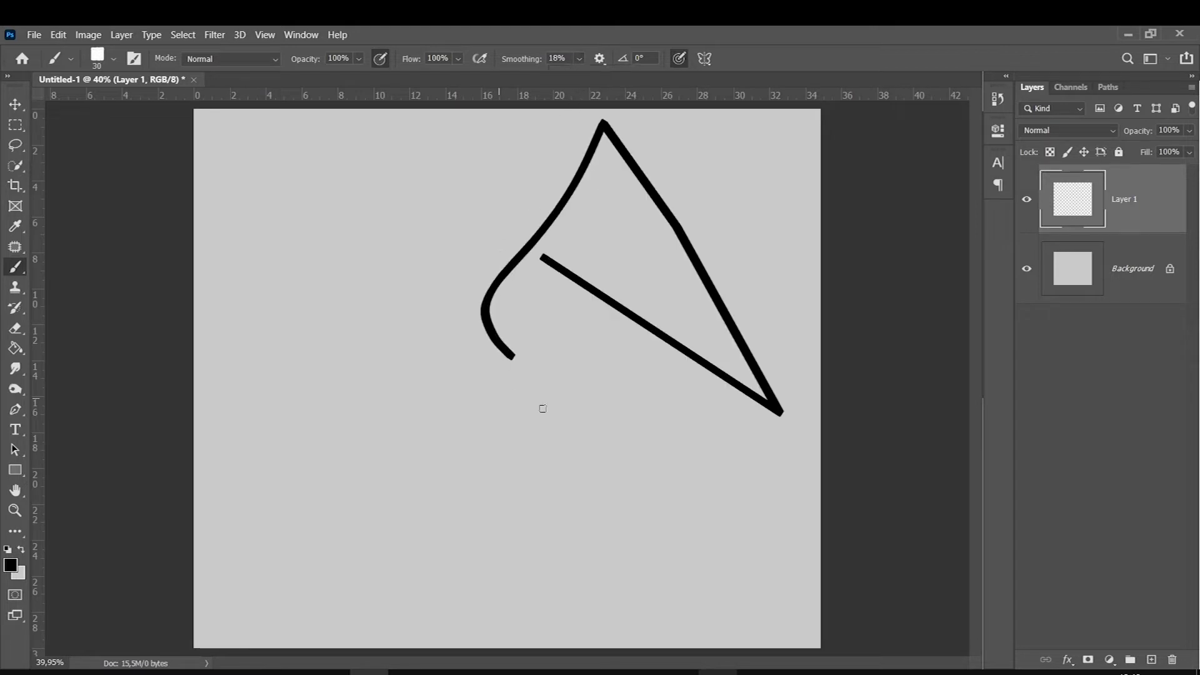
{"action": "left_click_drag", "start_coordinate": [415, 378], "coordinate": [425, 498]}
{"action": "mouse_move", "coordinate": [522, 519]}
{"action": "left_mouse_down"}
{"action": "mouse_move", "coordinate": [500, 509]}
{"action": "mouse_move", "coordinate": [533, 437]}
{"action": "left_mouse_up"}
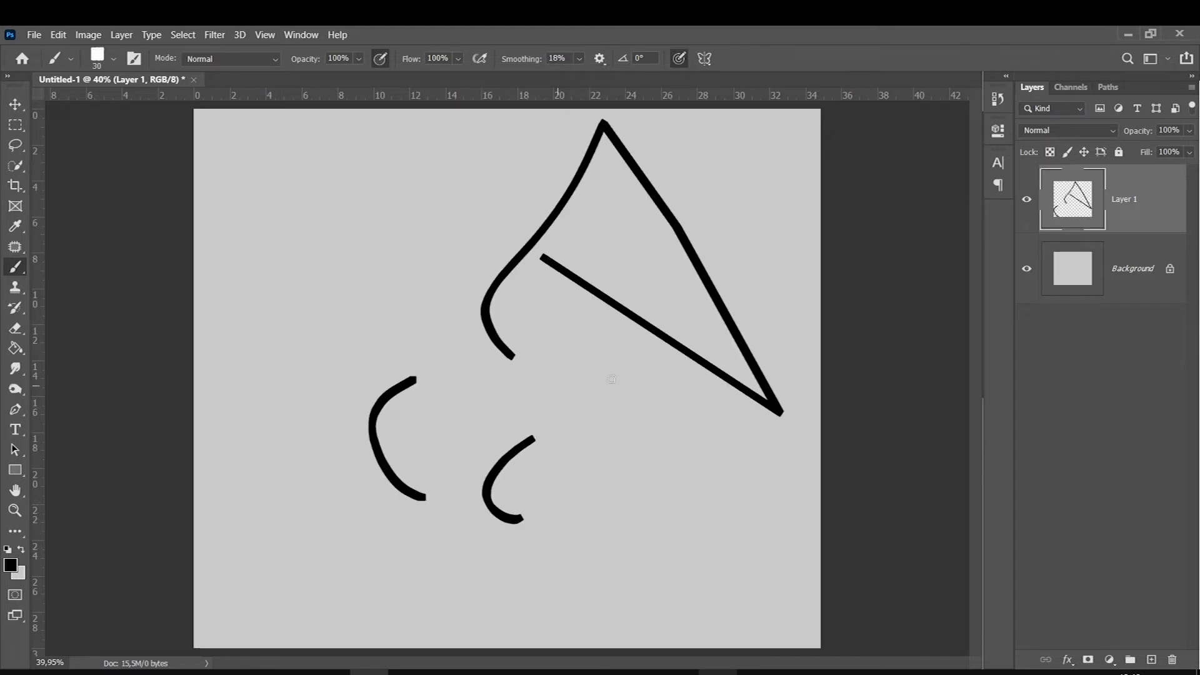
{"action": "mouse_move", "coordinate": [551, 389]}
{"action": "left_mouse_down"}
{"action": "mouse_move", "coordinate": [601, 471]}
{"action": "mouse_move", "coordinate": [590, 470]}
{"action": "left_mouse_up"}
- Paint two more curves, delete the layer, and add a fresh empty one
{"action": "mouse_move", "coordinate": [578, 552]}
{"action": "left_mouse_down"}
{"action": "mouse_move", "coordinate": [644, 505]}
{"action": "mouse_move", "coordinate": [612, 474]}
{"action": "left_mouse_up"}
{"action": "mouse_move", "coordinate": [394, 208]}
{"action": "left_mouse_down"}
{"action": "mouse_move", "coordinate": [330, 313]}
{"action": "mouse_move", "coordinate": [370, 306]}
{"action": "left_mouse_up"}
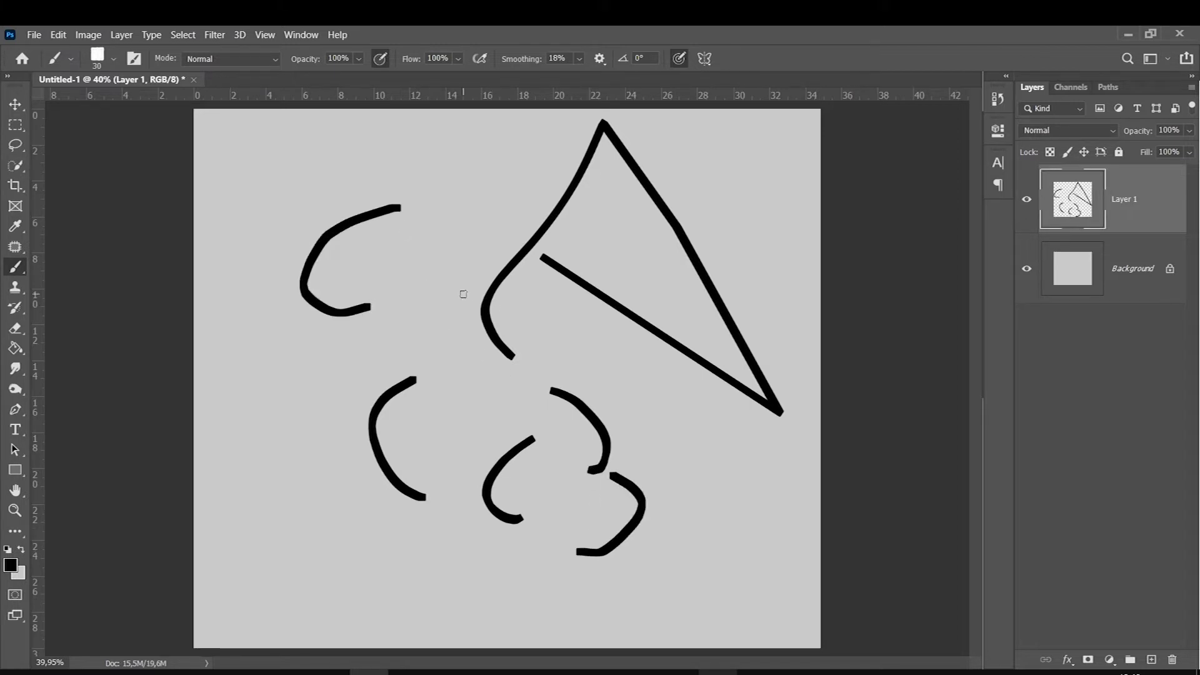
{"action": "key", "text": "Delete"}
{"action": "key", "text": "ctrl+shift+alt+n"}
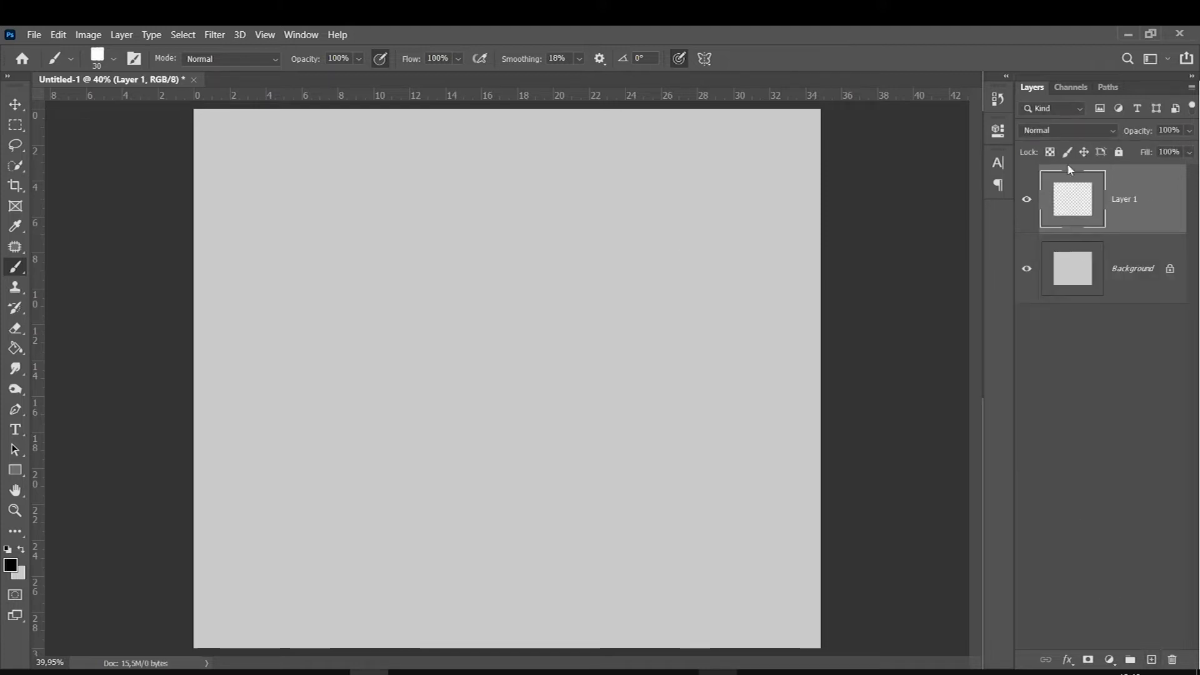
- Return to the Brush tool and choose the 40 px brush preset
{"action": "left_click", "coordinate": [15, 409]}
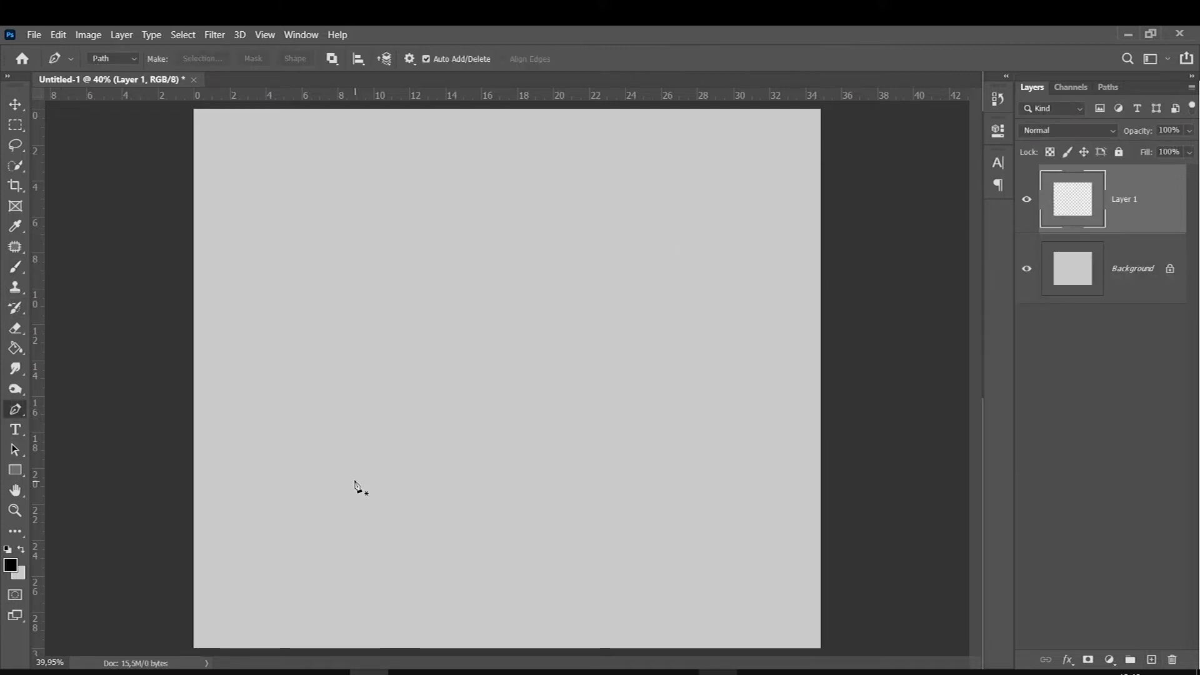
{"action": "left_click", "coordinate": [15, 267]}
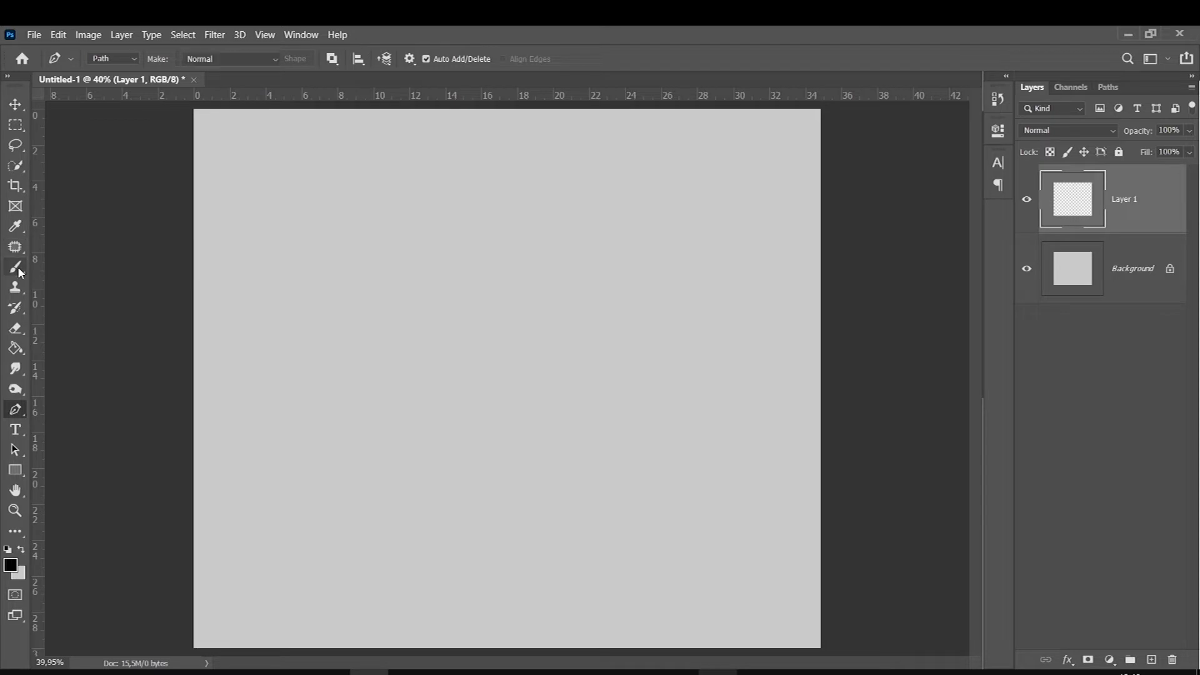
{"action": "right_click", "coordinate": [450, 321]}
{"action": "left_click", "coordinate": [537, 459]}
{"action": "key", "text": "Return"}
- Paint a grey and a black test stroke, then clear Layer 1 with Ctrl+A and Delete
{"action": "mouse_move", "coordinate": [494, 263]}
{"action": "left_mouse_down"}
{"action": "mouse_move", "coordinate": [656, 325]}
{"action": "mouse_move", "coordinate": [439, 343]}
{"action": "mouse_move", "coordinate": [458, 392]}
{"action": "left_mouse_up"}
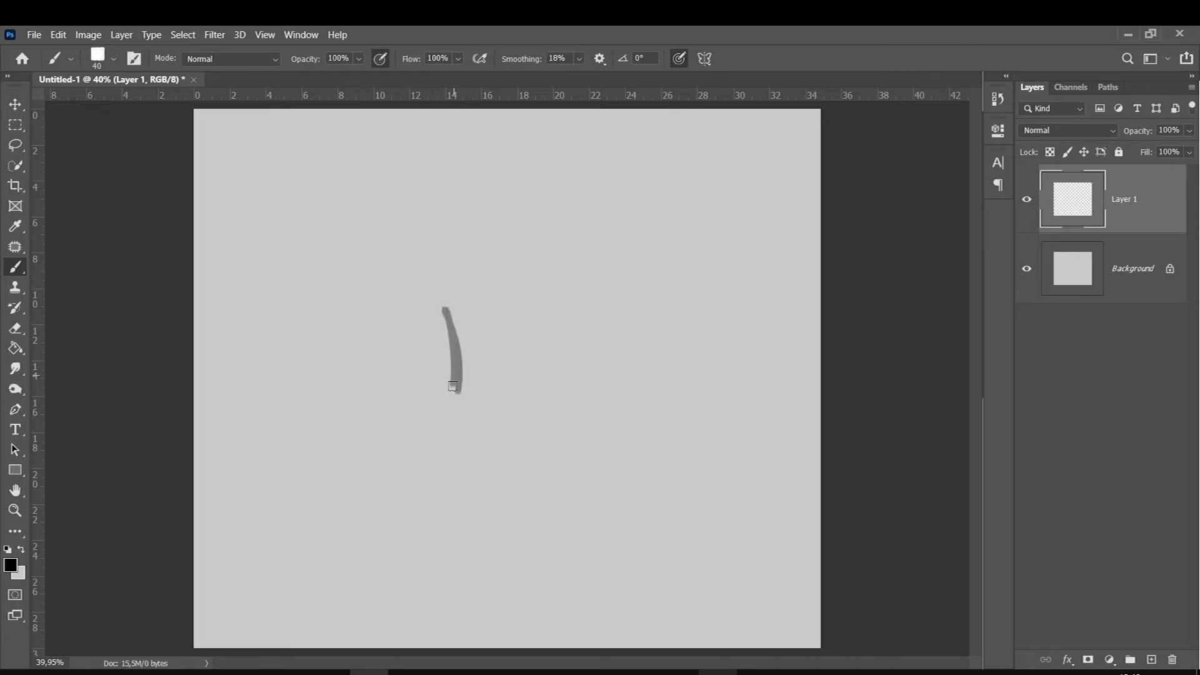
{"action": "left_click_drag", "start_coordinate": [384, 369], "coordinate": [505, 315]}
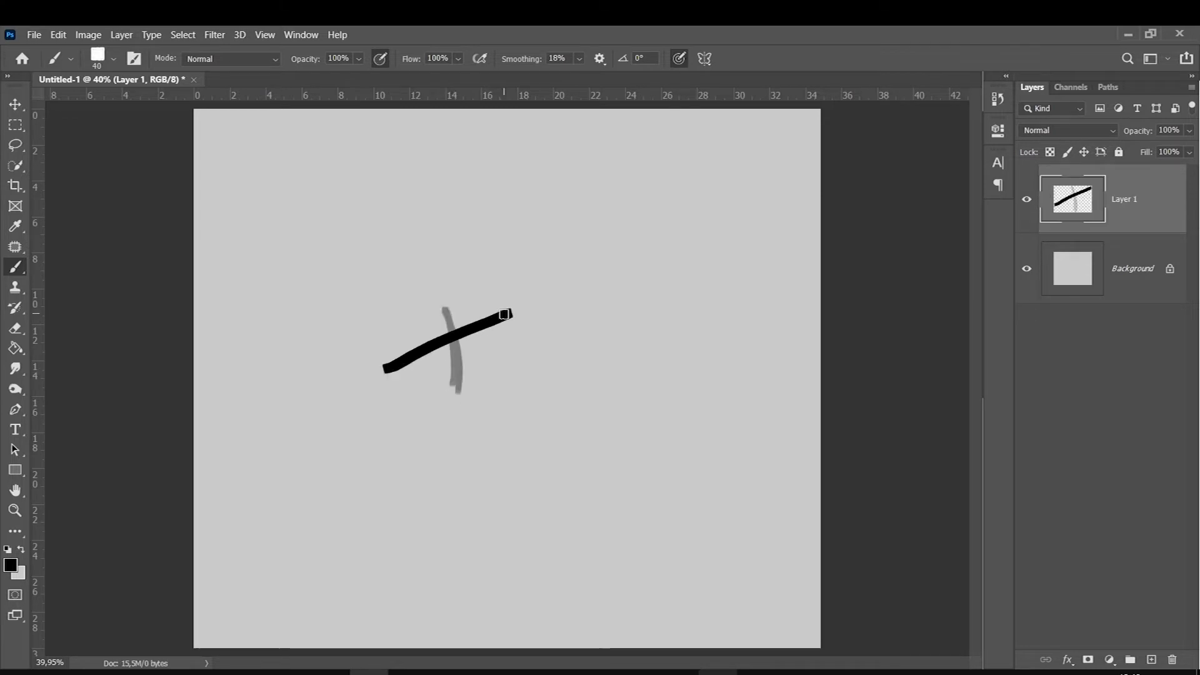
{"action": "key", "text": "ctrl+a"}
{"action": "key", "text": "Delete"}
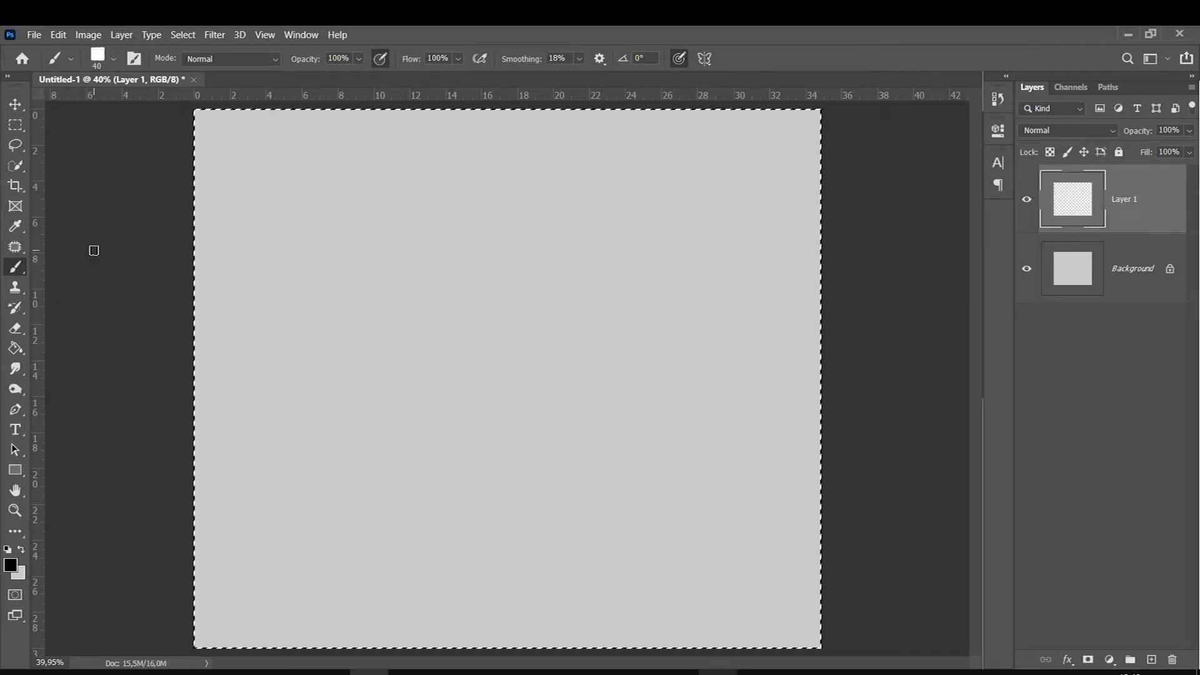
- Start a Pen path with an anchor at lower left and a smooth anchor near the top
{"action": "left_click", "coordinate": [23, 408]}
{"action": "left_click", "coordinate": [357, 471]}
{"action": "mouse_move", "coordinate": [608, 239]}
{"action": "left_mouse_down"}
{"action": "mouse_move", "coordinate": [675, 238]}
{"action": "mouse_move", "coordinate": [810, 206]}
{"action": "mouse_move", "coordinate": [791, 206]}
{"action": "mouse_move", "coordinate": [720, 266]}
{"action": "mouse_move", "coordinate": [801, 220]}
{"action": "mouse_move", "coordinate": [771, 204]}
{"action": "left_mouse_up"}
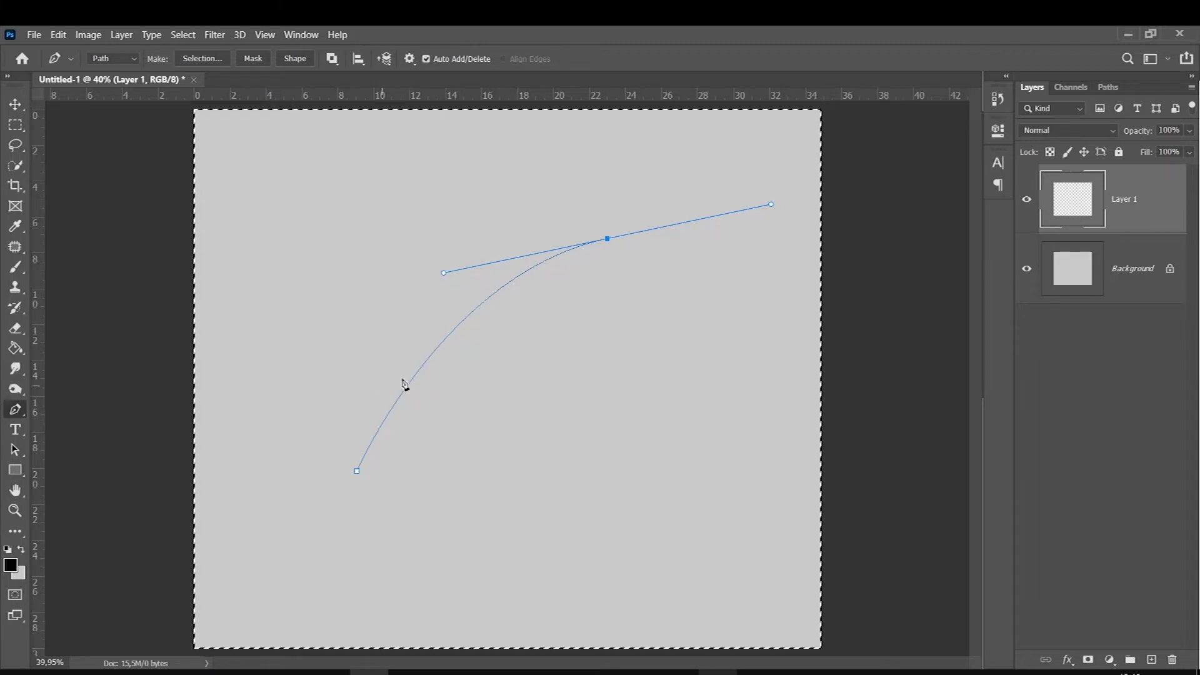
- Widen the curve, add a bottom anchor looping down, reshape the top handles, and choose Stroke Path
{"action": "left_click_drag", "start_coordinate": [444, 274], "coordinate": [326, 288]}
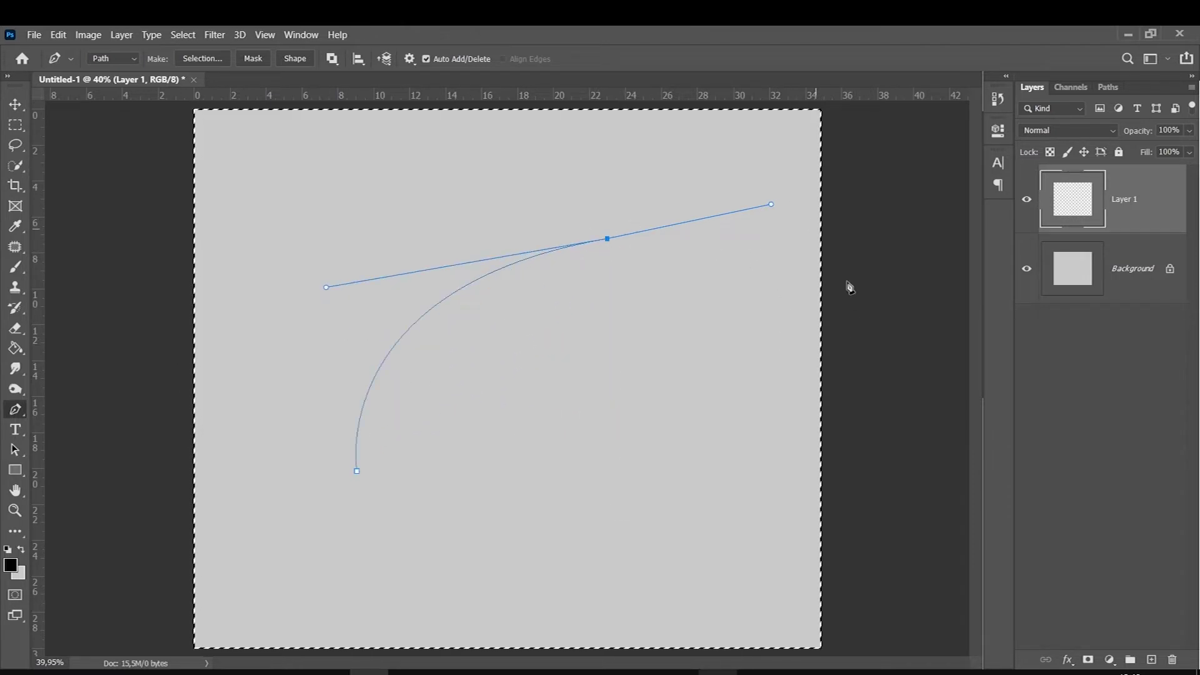
{"action": "left_click_drag", "start_coordinate": [596, 526], "coordinate": [481, 514]}
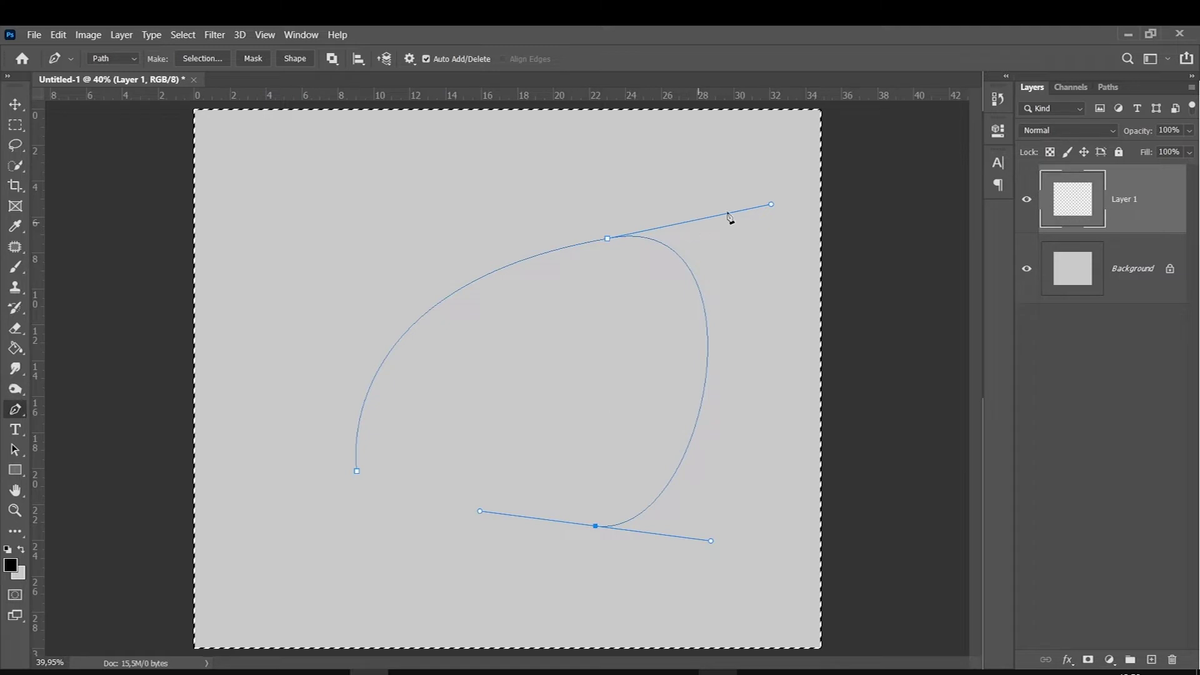
{"action": "mouse_move", "coordinate": [771, 204]}
{"action": "left_mouse_down"}
{"action": "mouse_move", "coordinate": [725, 249]}
{"action": "mouse_move", "coordinate": [745, 279]}
{"action": "mouse_move", "coordinate": [782, 273]}
{"action": "mouse_move", "coordinate": [819, 216]}
{"action": "left_mouse_up"}
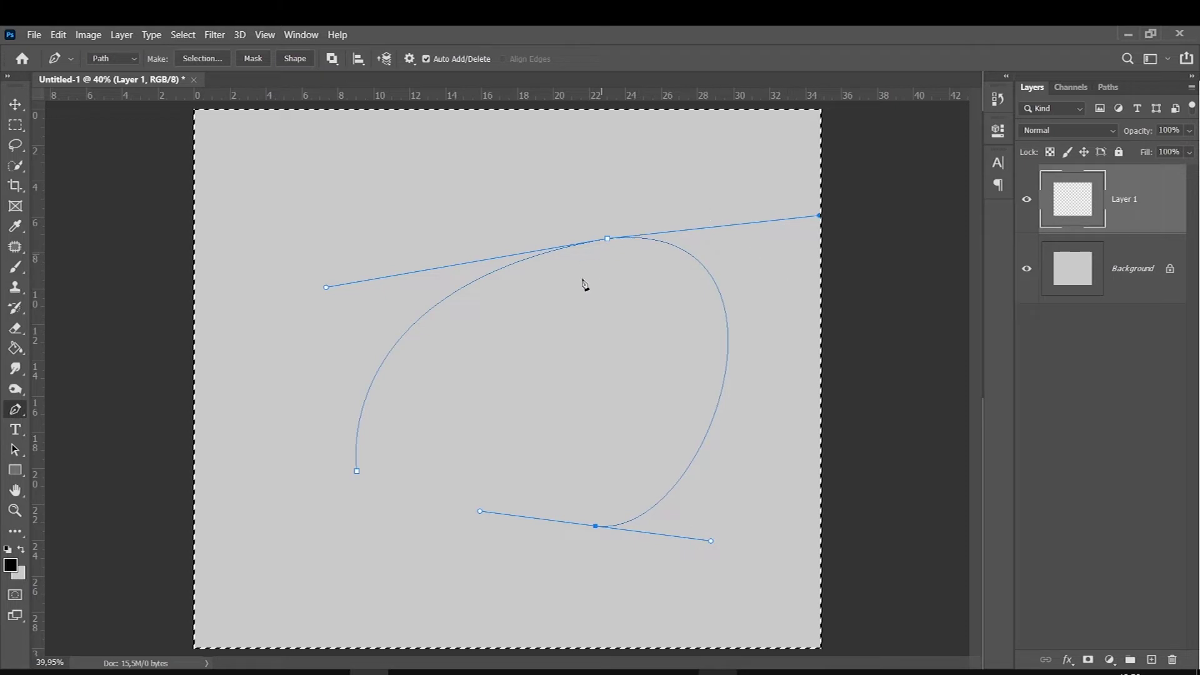
{"action": "right_click", "coordinate": [565, 269]}
{"action": "left_click", "coordinate": [656, 371]}
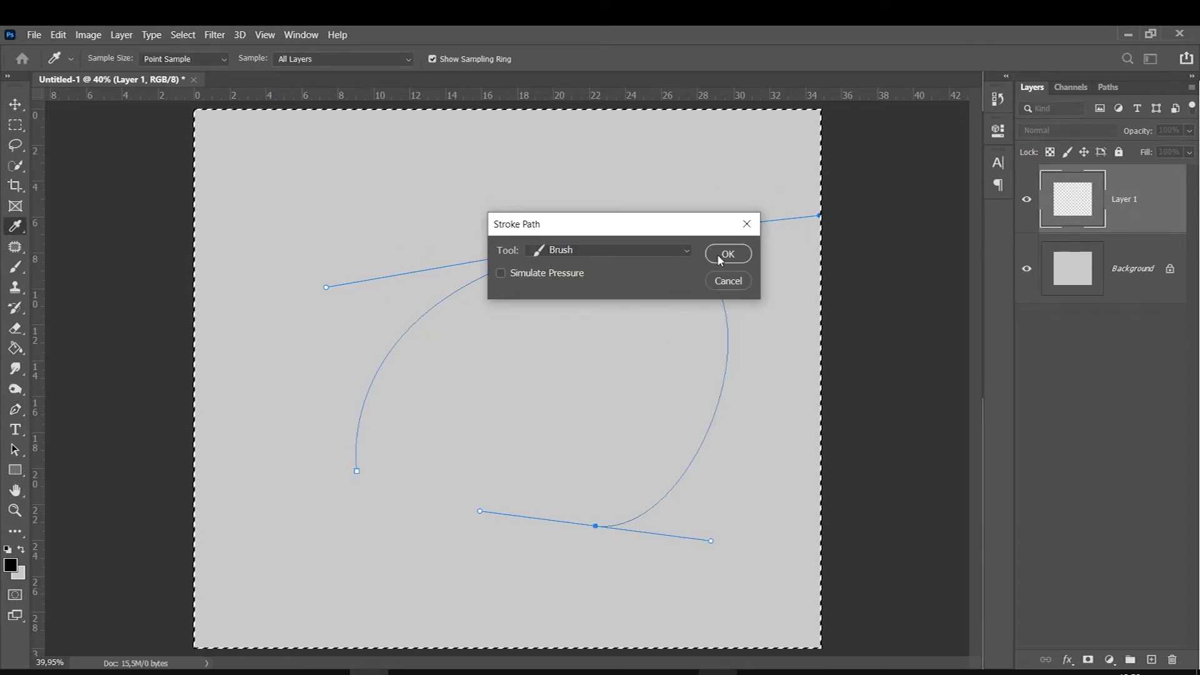
- Stroke the path with the Brush tool, then hide the path and deselect
{"action": "left_click", "coordinate": [615, 253]}
{"action": "left_click", "coordinate": [581, 278]}
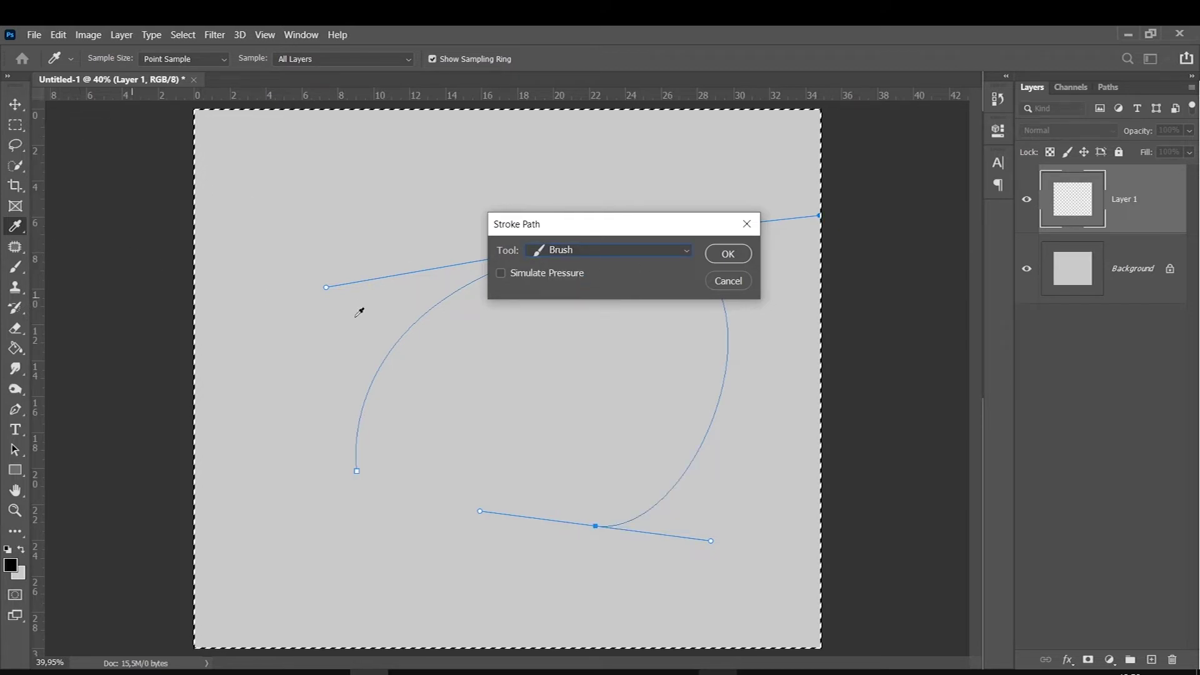
{"action": "left_click", "coordinate": [742, 257]}
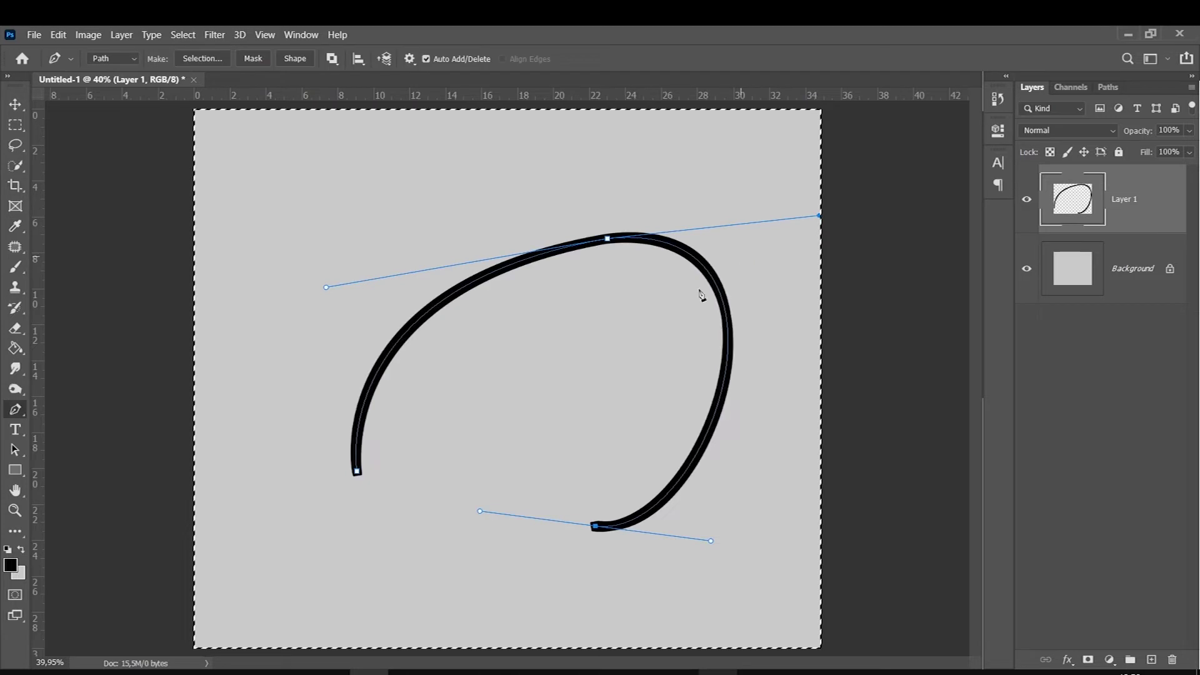
{"action": "key", "text": "Escape"}
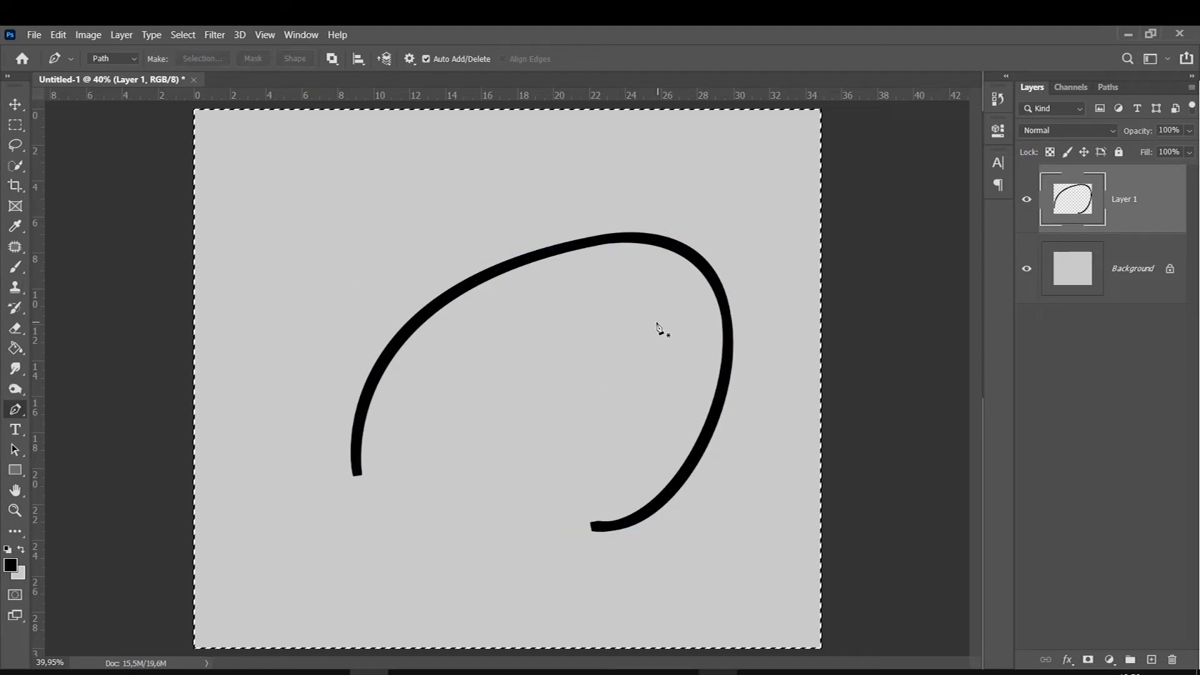
{"action": "key", "text": "ctrl+d"}
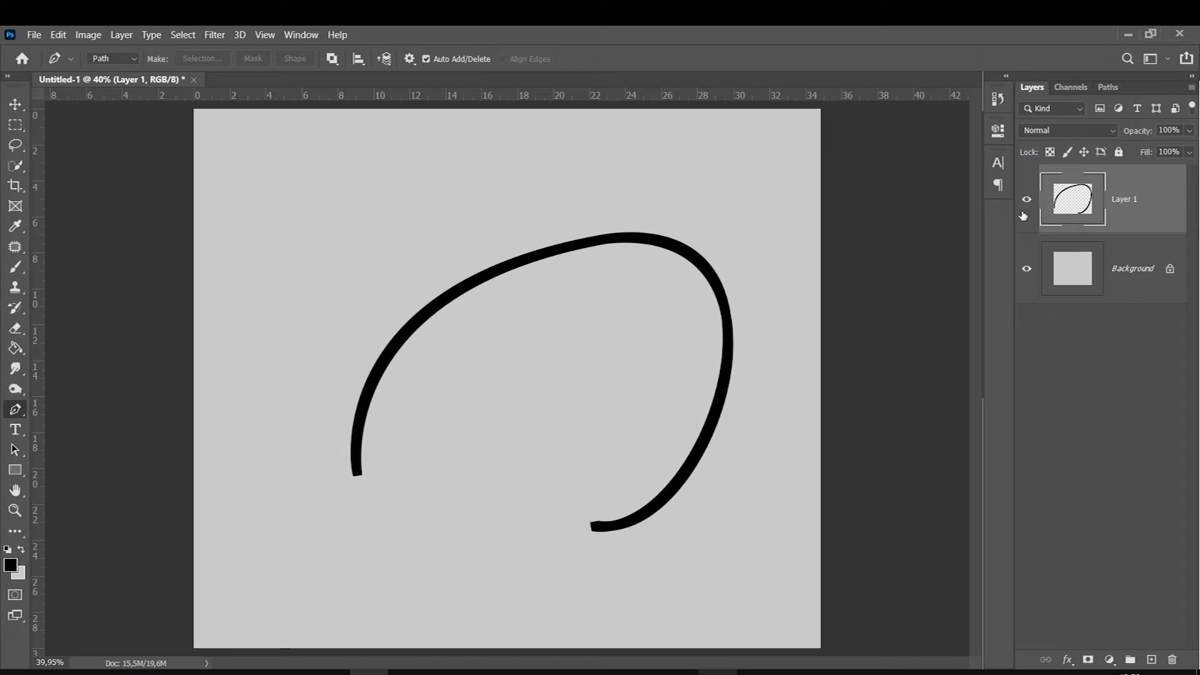
- Delete the stroked layer, add a new empty layer, and set brush smoothing to 59%
{"action": "key", "text": "Delete"}
{"action": "left_click", "coordinate": [1151, 660]}
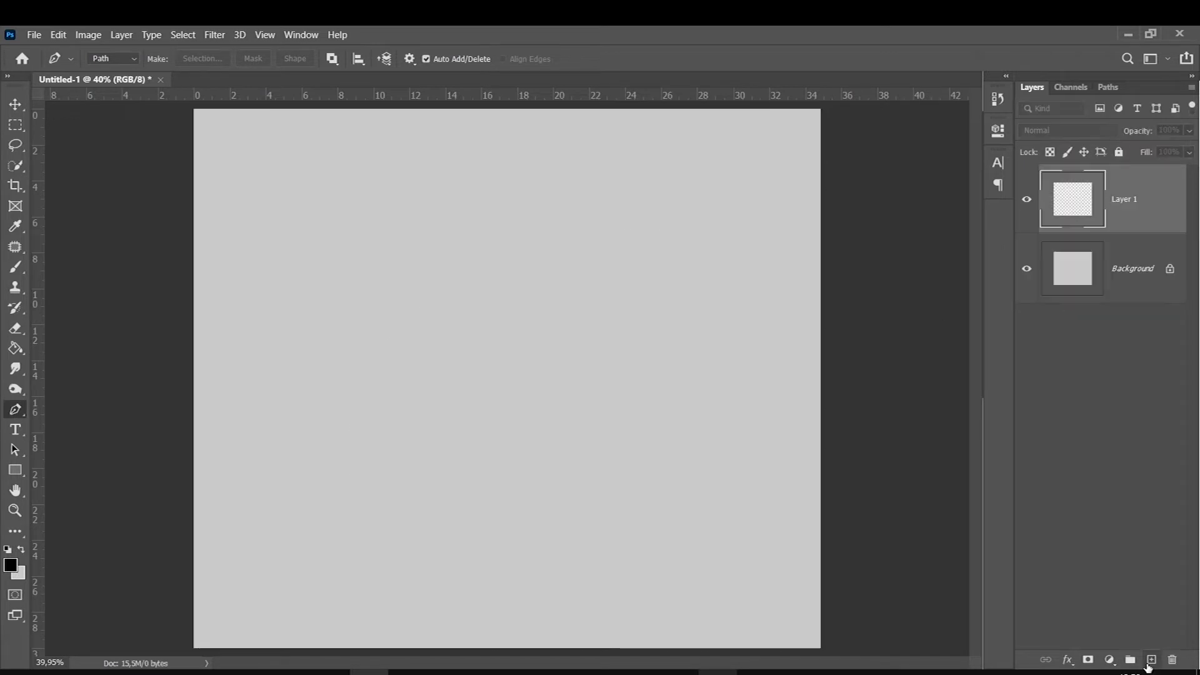
{"action": "key", "text": "b"}
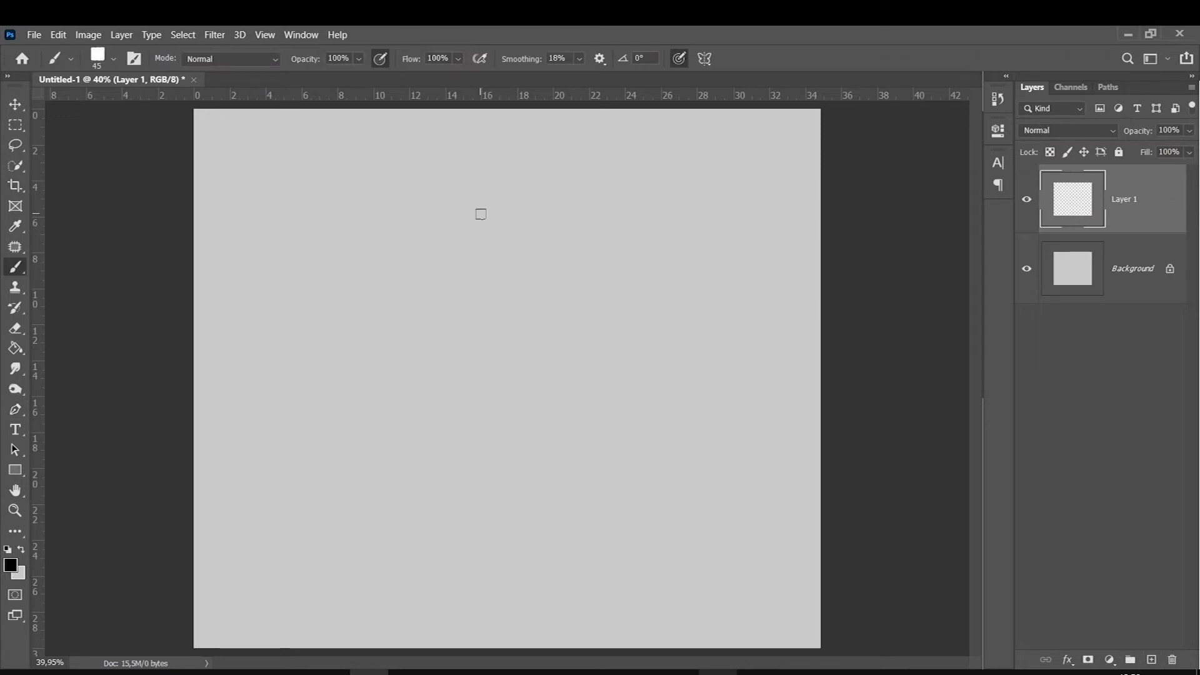
{"action": "left_click", "coordinate": [580, 58]}
{"action": "mouse_move", "coordinate": [584, 75]}
{"action": "left_mouse_down"}
{"action": "mouse_move", "coordinate": [561, 84]}
{"action": "mouse_move", "coordinate": [617, 80]}
{"action": "left_mouse_up"}
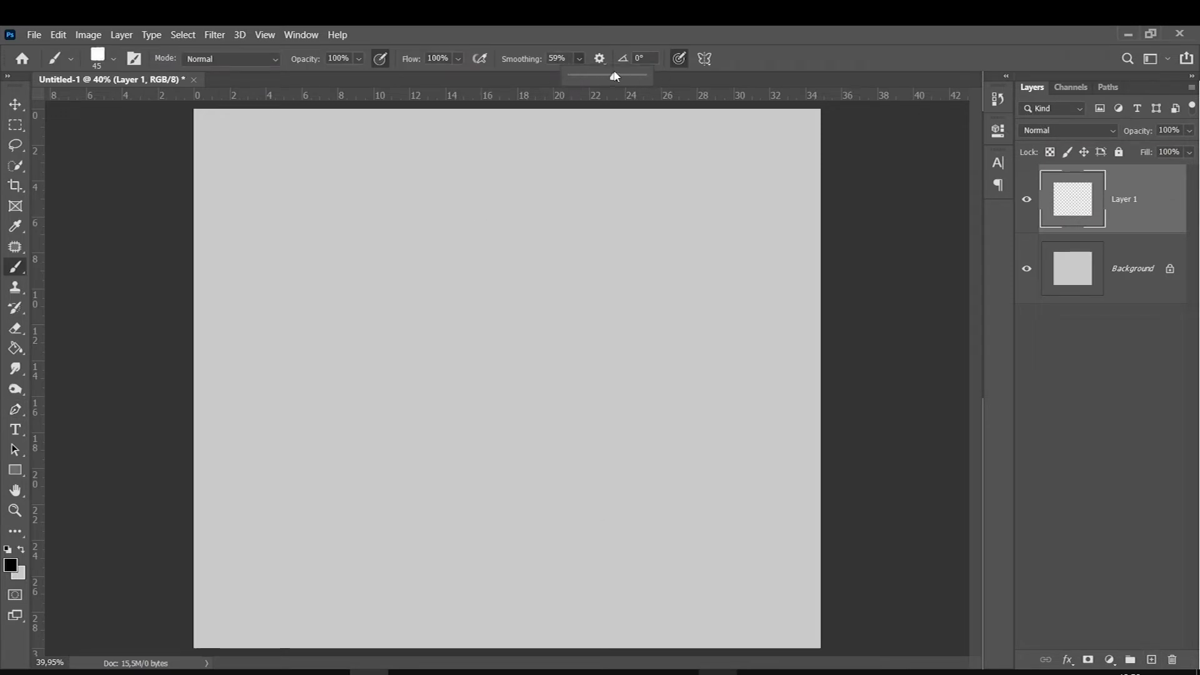
- Paint a fan of long sweeping curved strokes with 59% smoothing
{"action": "left_click_drag", "start_coordinate": [536, 496], "coordinate": [472, 234]}
{"action": "left_click_drag", "start_coordinate": [534, 468], "coordinate": [447, 275]}
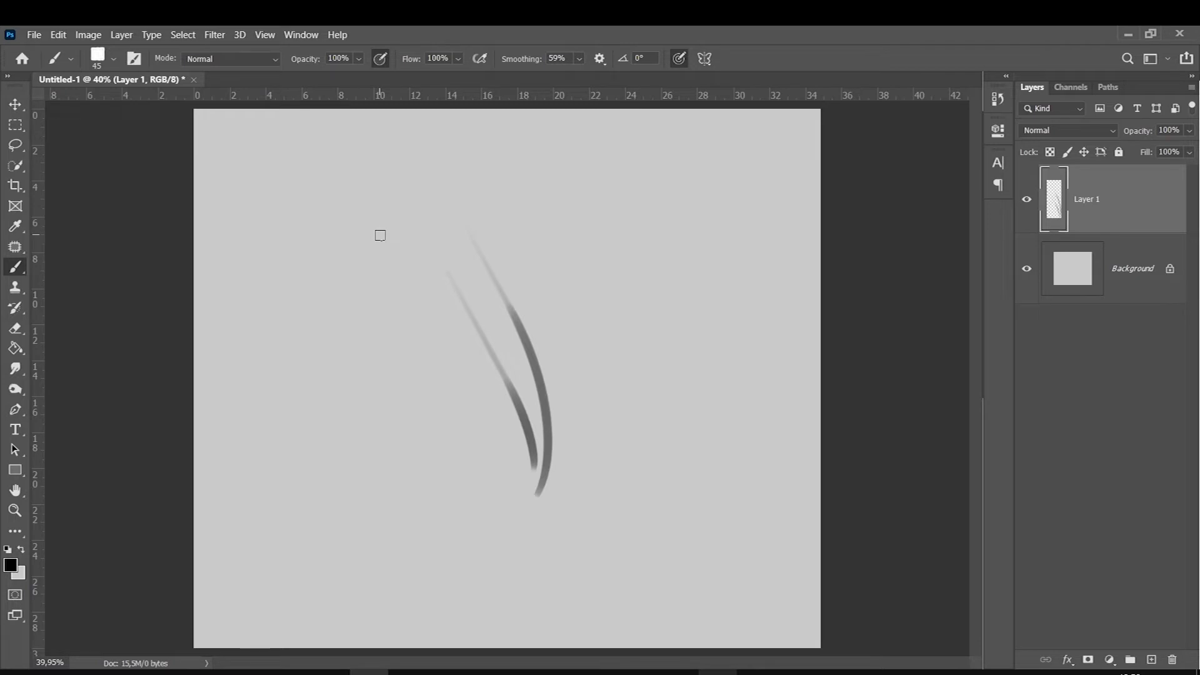
{"action": "left_click", "coordinate": [579, 58]}
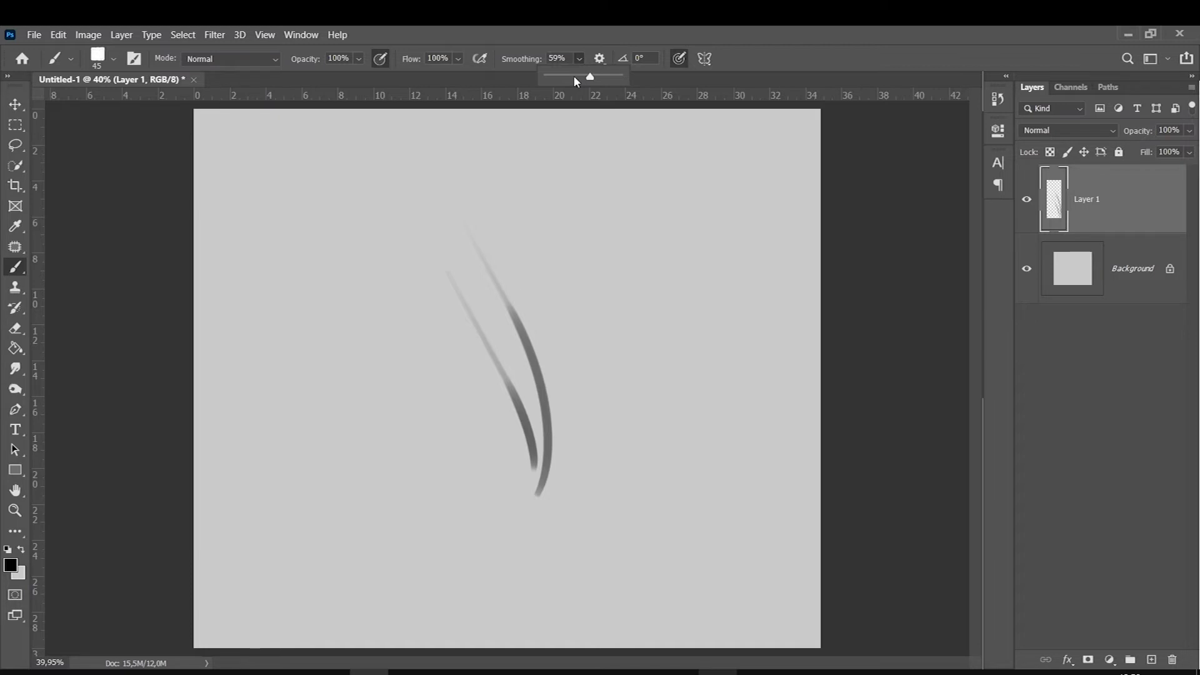
{"action": "mouse_move", "coordinate": [623, 525]}
{"action": "left_mouse_down"}
{"action": "mouse_move", "coordinate": [640, 437]}
{"action": "mouse_move", "coordinate": [512, 272]}
{"action": "left_mouse_up"}
{"action": "left_click_drag", "start_coordinate": [675, 530], "coordinate": [551, 287]}
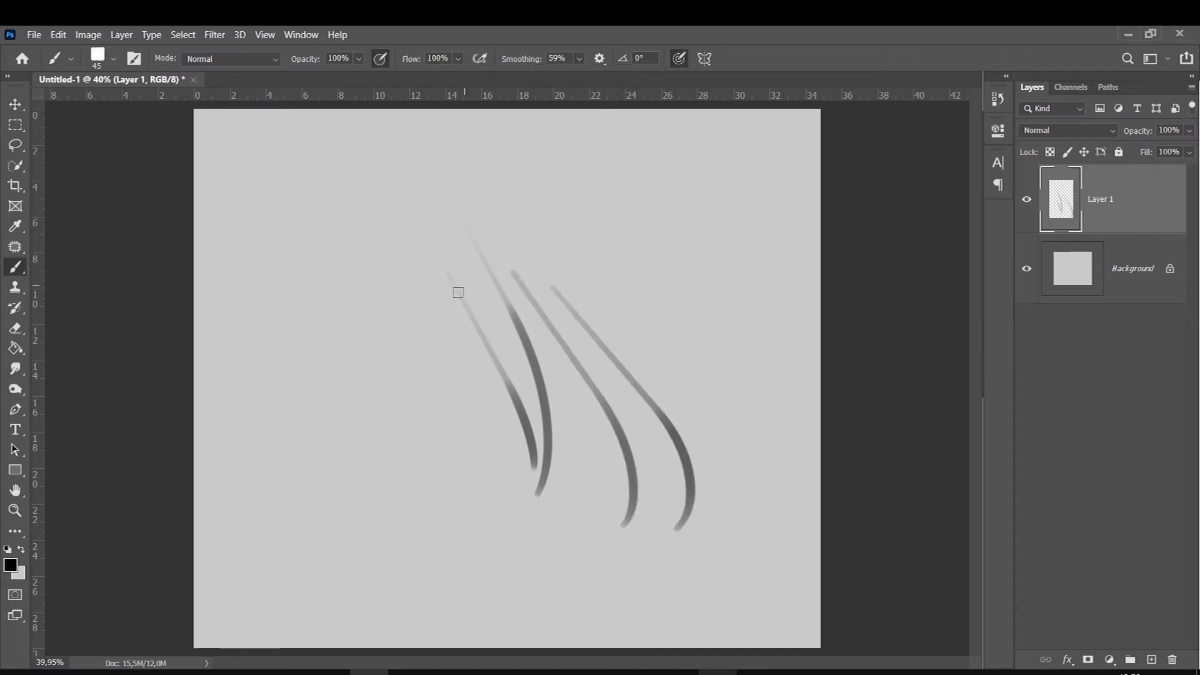
{"action": "mouse_move", "coordinate": [733, 475]}
{"action": "left_mouse_down"}
{"action": "mouse_move", "coordinate": [683, 360]}
{"action": "mouse_move", "coordinate": [495, 212]}
{"action": "left_mouse_up"}
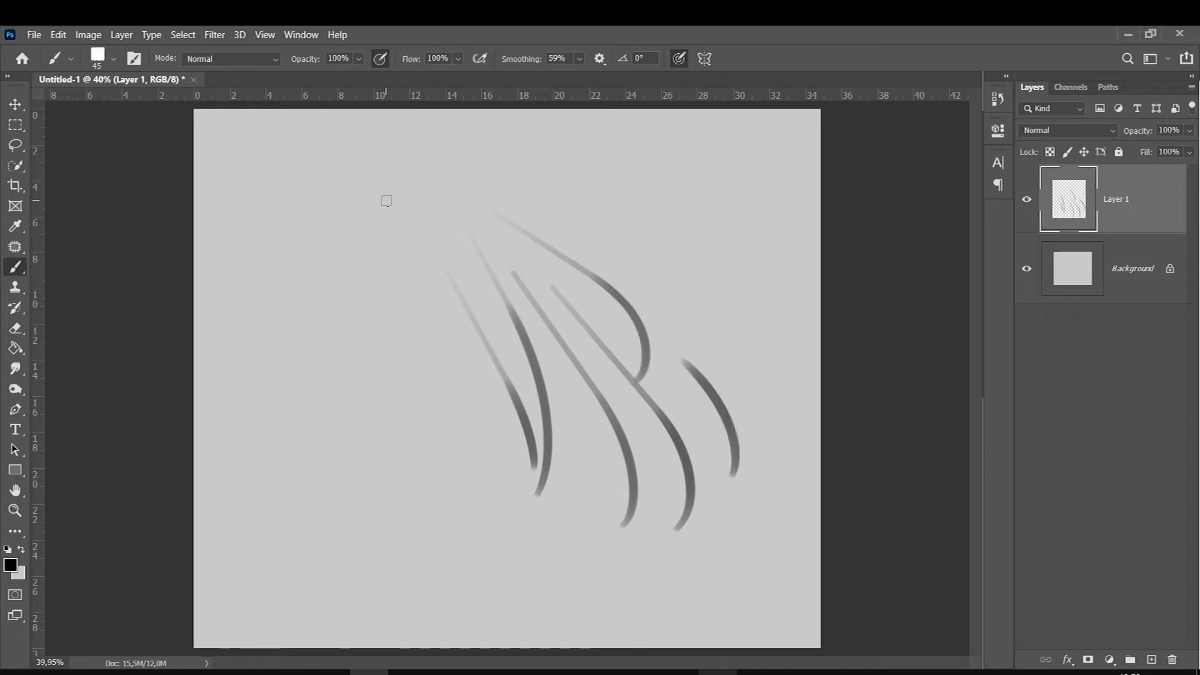
{"action": "left_click_drag", "start_coordinate": [686, 368], "coordinate": [520, 168]}
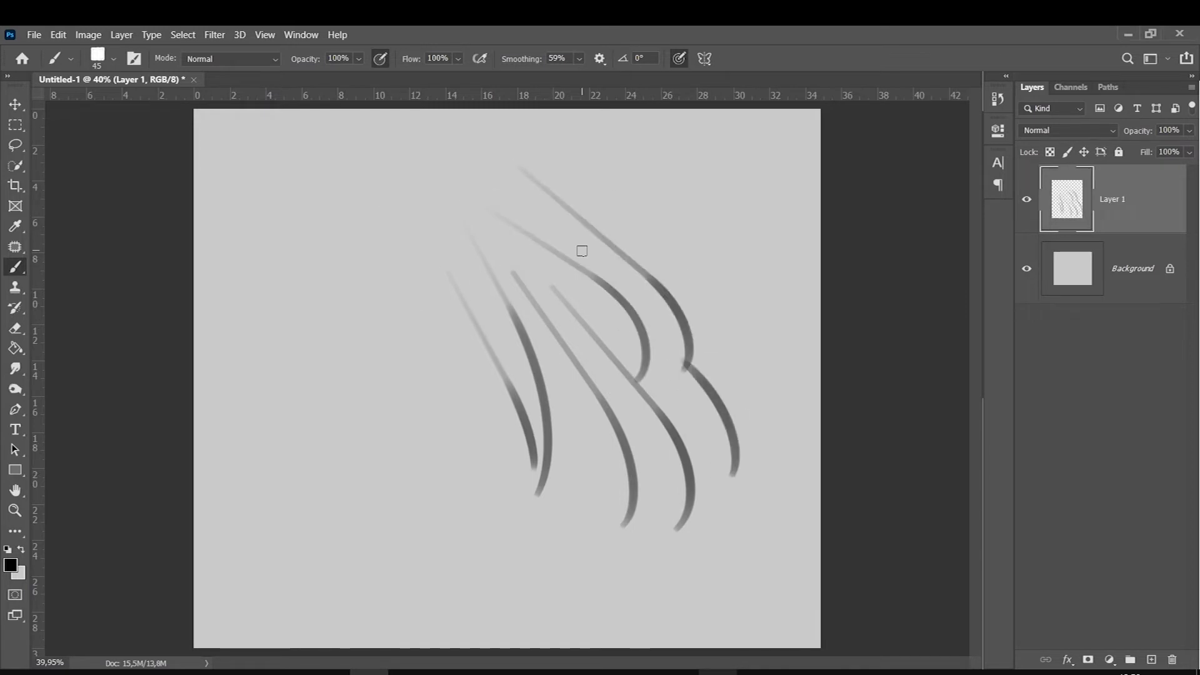
- Set smoothing to 0%, drag Layer 1 to the trash, and add a new empty layer
{"action": "left_click", "coordinate": [579, 58]}
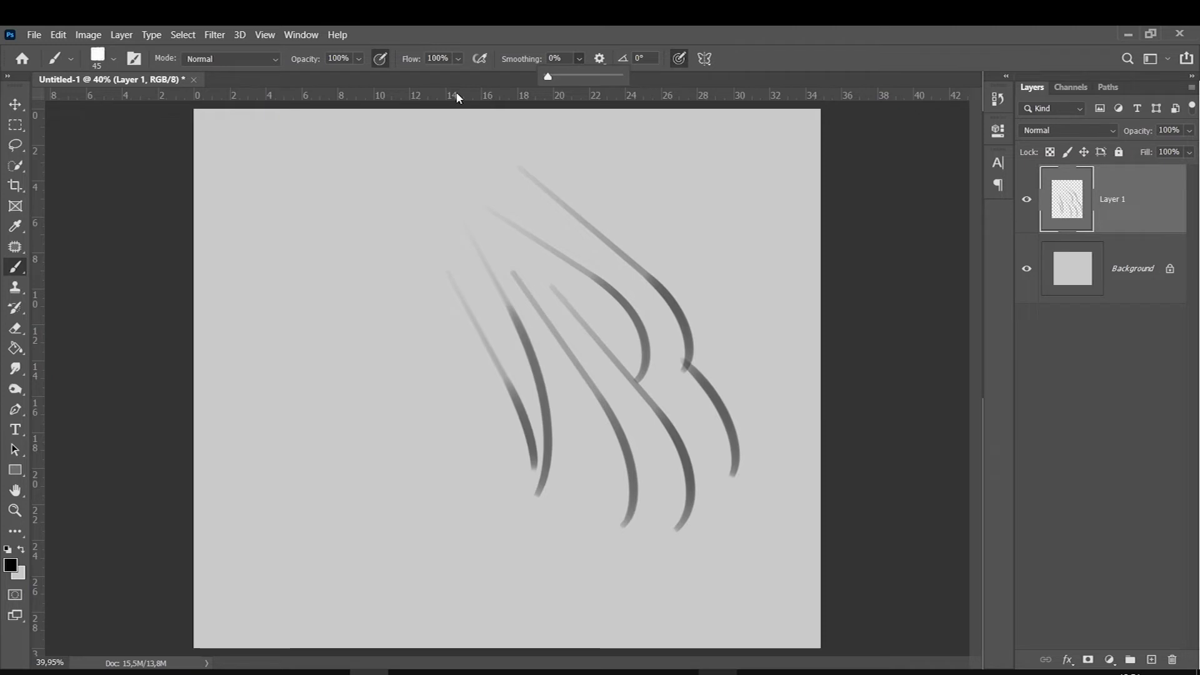
{"action": "left_click", "coordinate": [577, 56]}
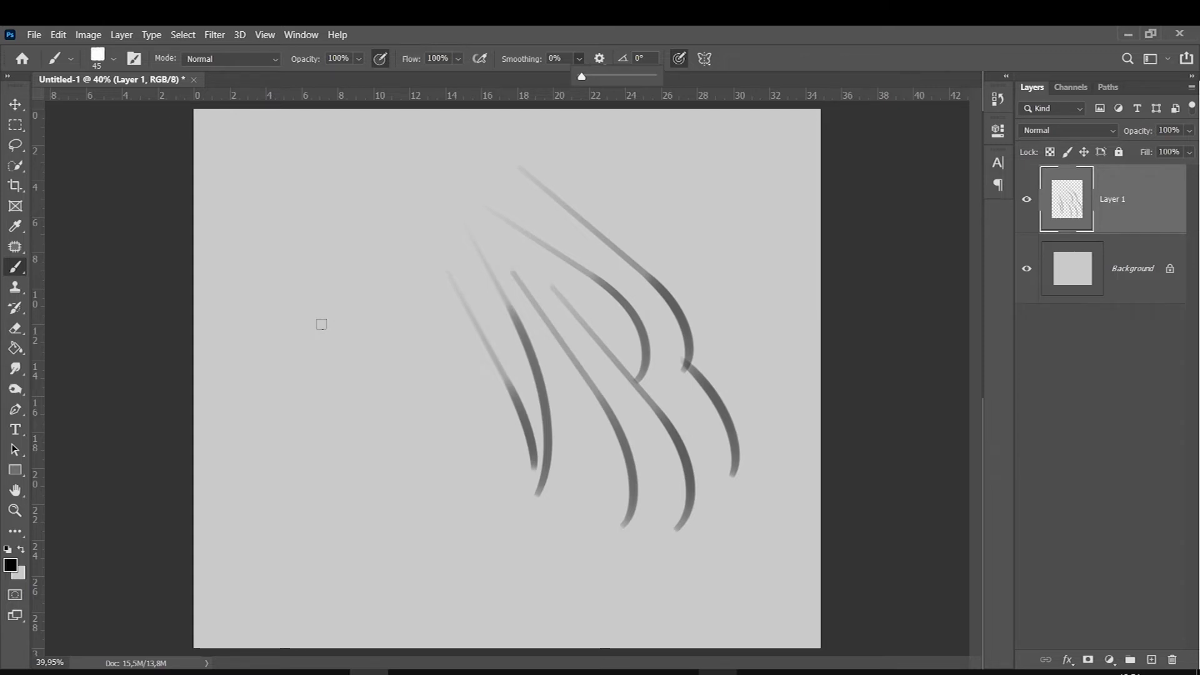
{"action": "left_click_drag", "start_coordinate": [1113, 211], "coordinate": [1173, 660]}
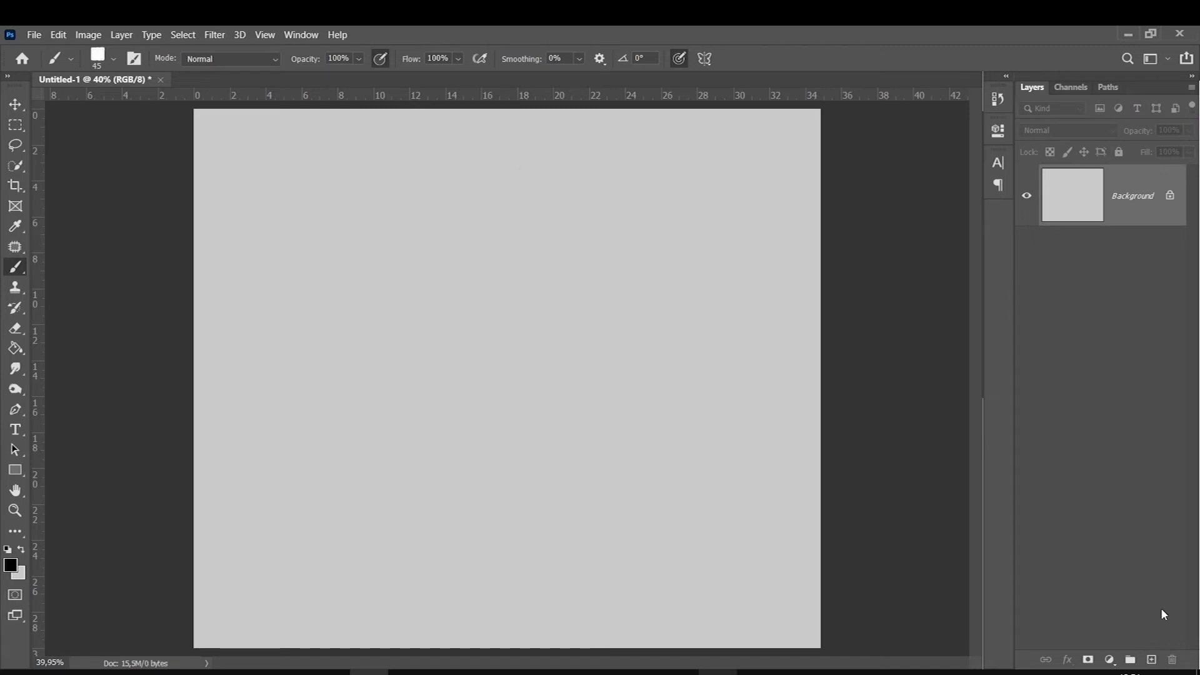
{"action": "left_click", "coordinate": [1150, 658]}
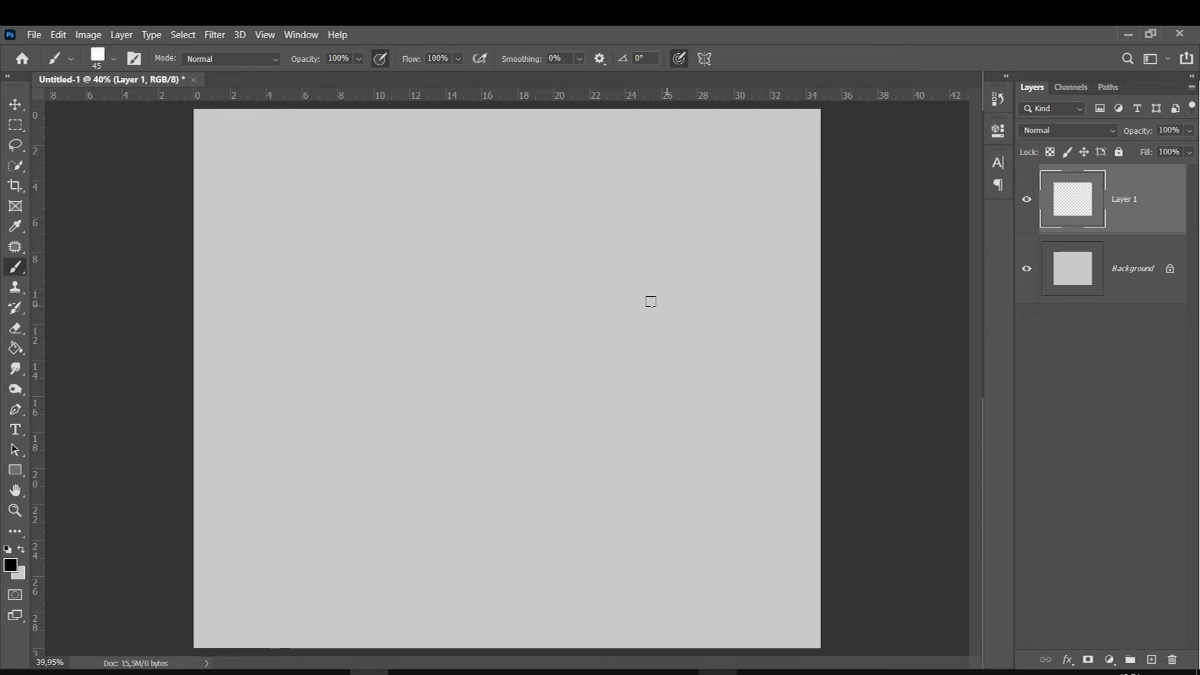
- Paint three grey spirals in a diagonal row, undo them, and add a fresh layer
{"action": "left_click_drag", "start_coordinate": [666, 284], "coordinate": [725, 289]}
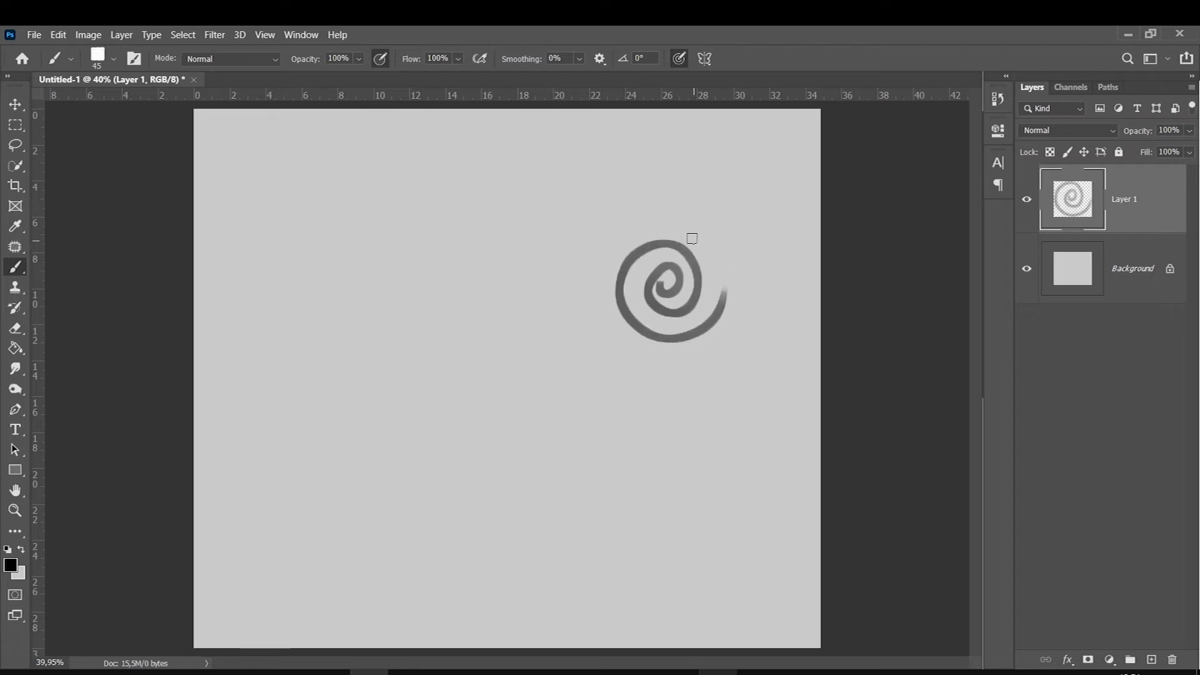
{"action": "mouse_move", "coordinate": [530, 341]}
{"action": "left_mouse_down"}
{"action": "mouse_move", "coordinate": [485, 351]}
{"action": "mouse_move", "coordinate": [555, 283]}
{"action": "left_mouse_up"}
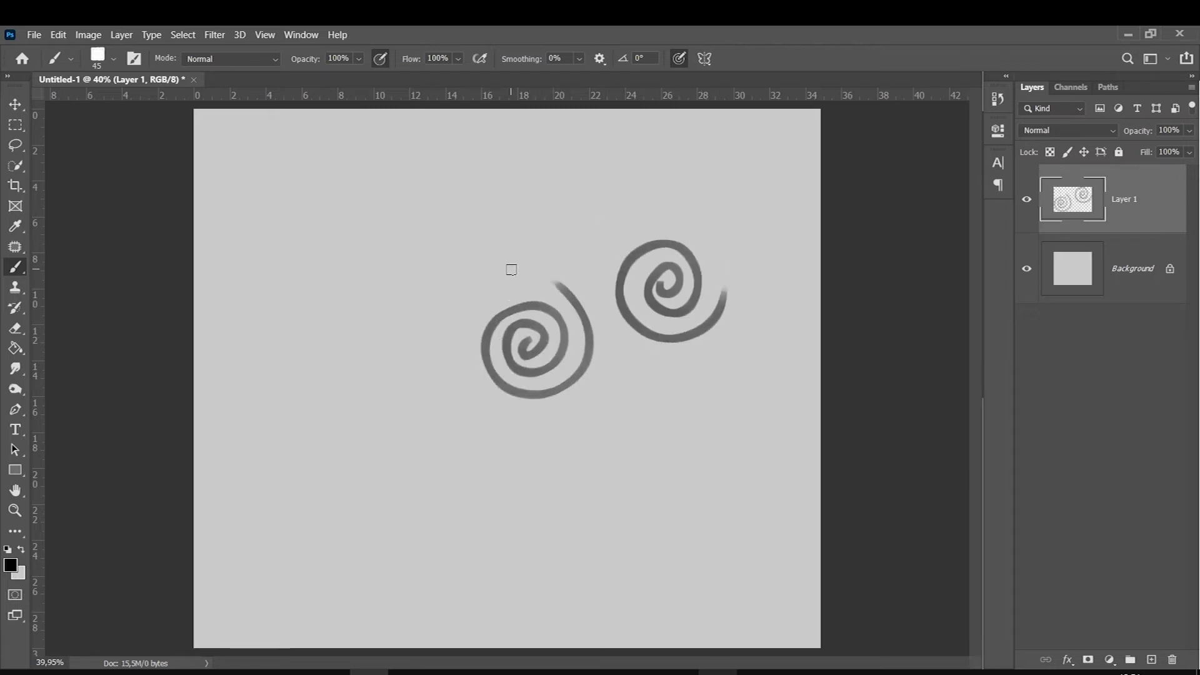
{"action": "mouse_move", "coordinate": [383, 391]}
{"action": "left_mouse_down"}
{"action": "mouse_move", "coordinate": [404, 394]}
{"action": "mouse_move", "coordinate": [411, 437]}
{"action": "mouse_move", "coordinate": [350, 343]}
{"action": "left_mouse_up"}
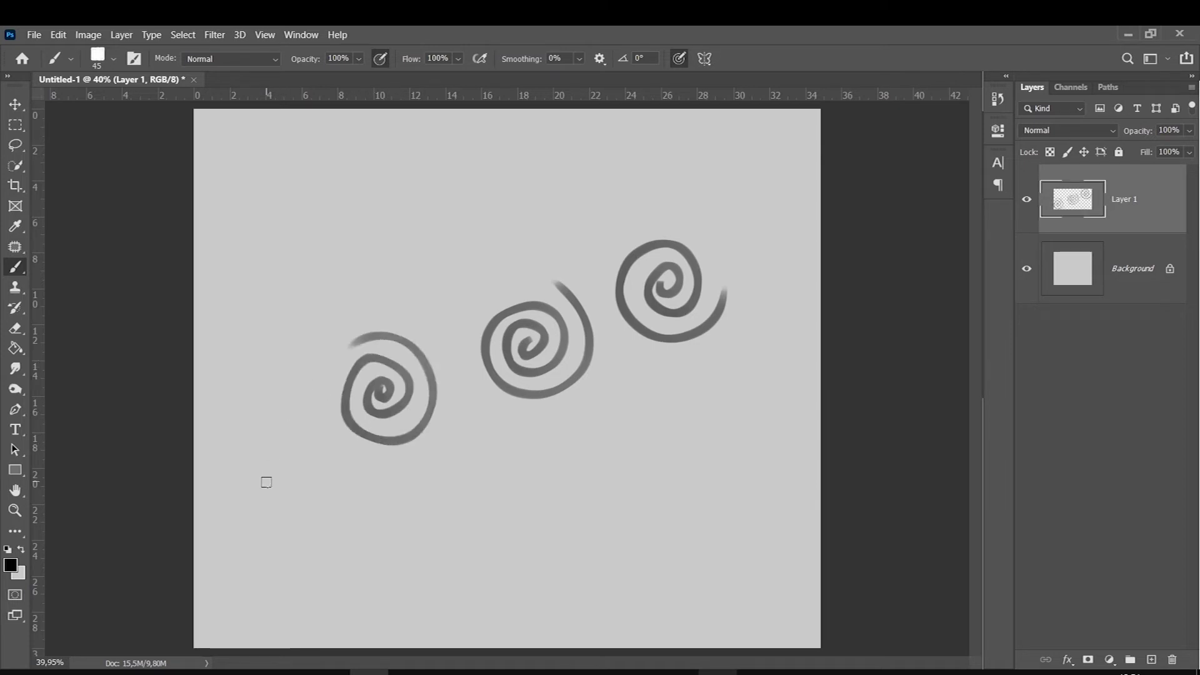
{"action": "key", "text": "ctrl+z"}
{"action": "left_click", "coordinate": [1152, 660]}
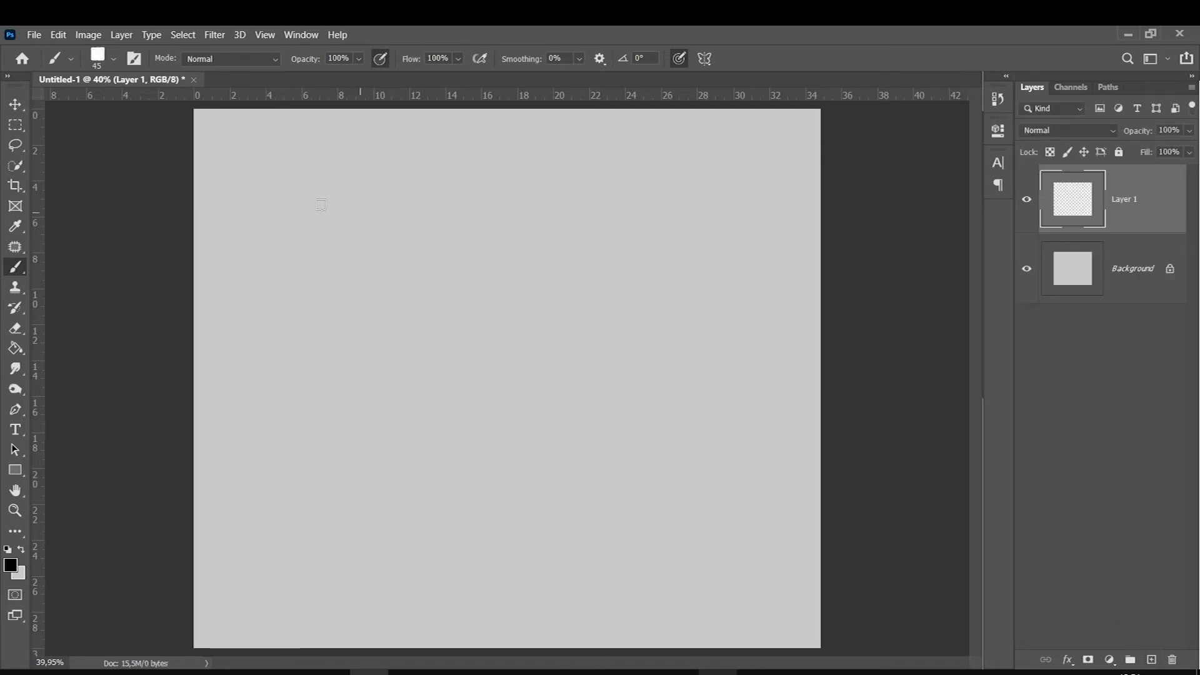
- Shrink the brush slightly and paint long near-vertical strokes moving leftward from the right
{"action": "key", "text": "bracketleft"}
{"action": "left_click_drag", "start_coordinate": [755, 594], "coordinate": [745, 226]}
{"action": "left_click_drag", "start_coordinate": [704, 585], "coordinate": [695, 251]}
{"action": "left_click_drag", "start_coordinate": [665, 589], "coordinate": [644, 322]}
{"action": "left_click_drag", "start_coordinate": [619, 595], "coordinate": [589, 205]}
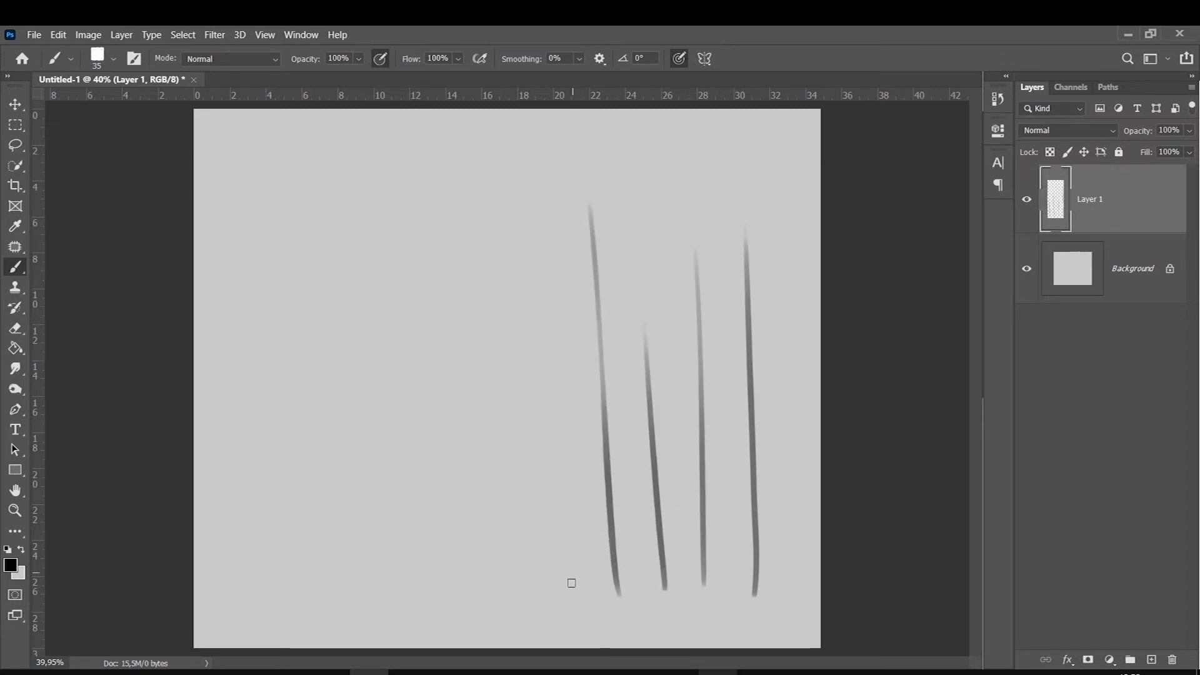
{"action": "left_click_drag", "start_coordinate": [572, 587], "coordinate": [548, 175]}
{"action": "left_click_drag", "start_coordinate": [520, 589], "coordinate": [474, 142]}
- Add more slanted strokes at left, delete the layer, and paint a vertical line on Background
{"action": "left_click_drag", "start_coordinate": [473, 586], "coordinate": [425, 175]}
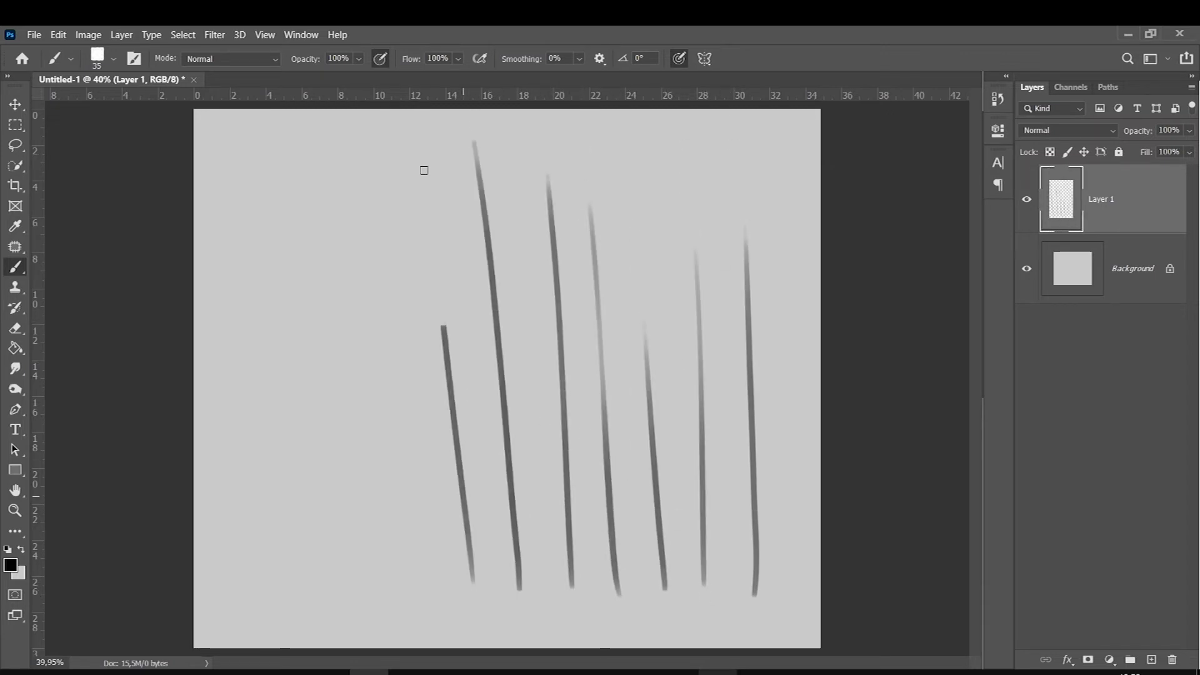
{"action": "left_click_drag", "start_coordinate": [427, 586], "coordinate": [376, 222]}
{"action": "left_click_drag", "start_coordinate": [390, 595], "coordinate": [354, 425]}
{"action": "left_click_drag", "start_coordinate": [327, 294], "coordinate": [301, 178]}
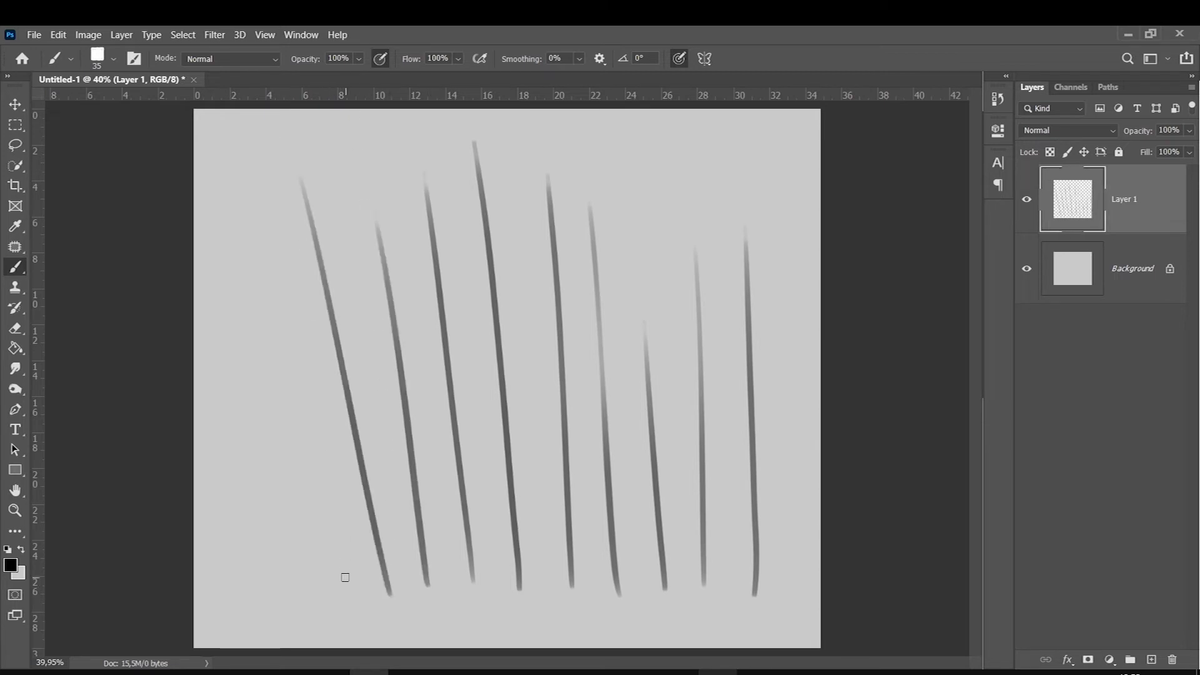
{"action": "left_click_drag", "start_coordinate": [343, 573], "coordinate": [233, 176]}
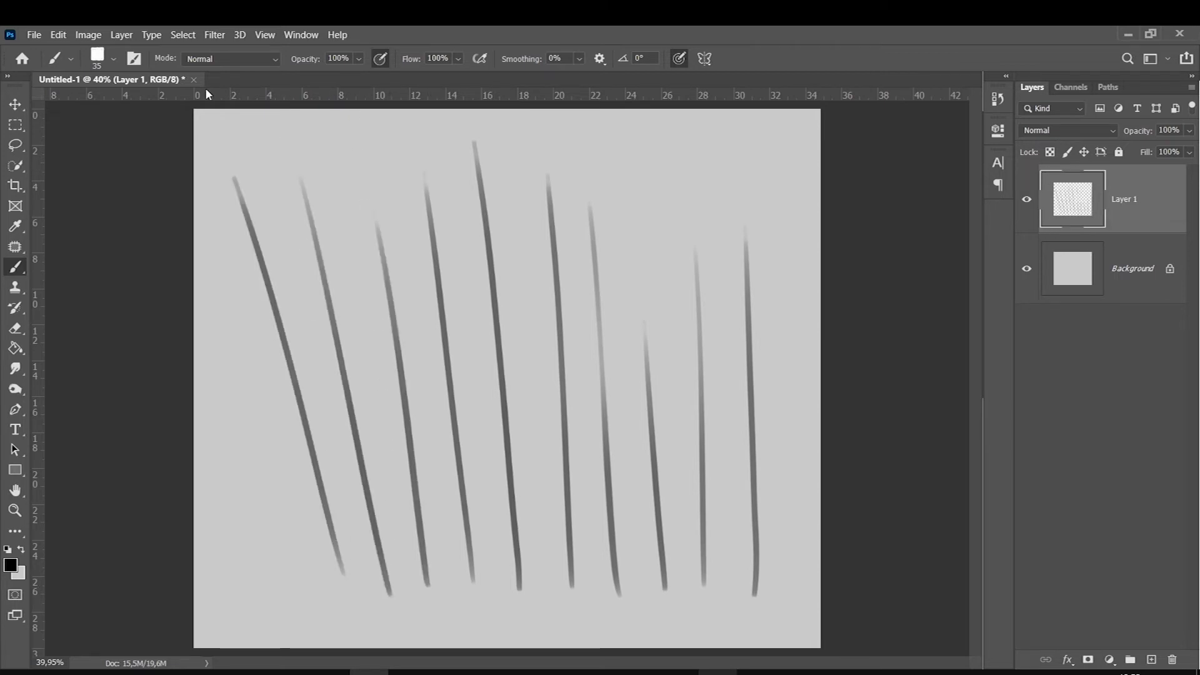
{"action": "key", "text": "Delete"}
{"action": "left_click_drag", "start_coordinate": [243, 611], "coordinate": [229, 199]}
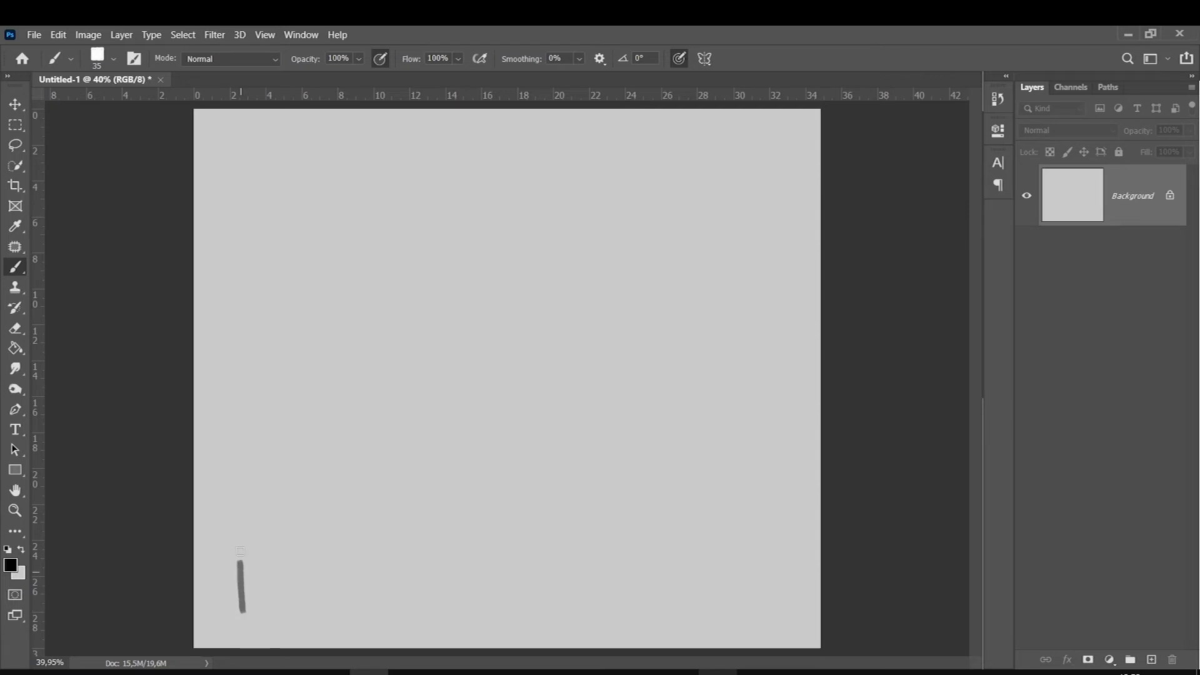
- Paint a second vertical line at left and two slanted strokes at lower right
{"action": "left_click_drag", "start_coordinate": [295, 615], "coordinate": [263, 249]}
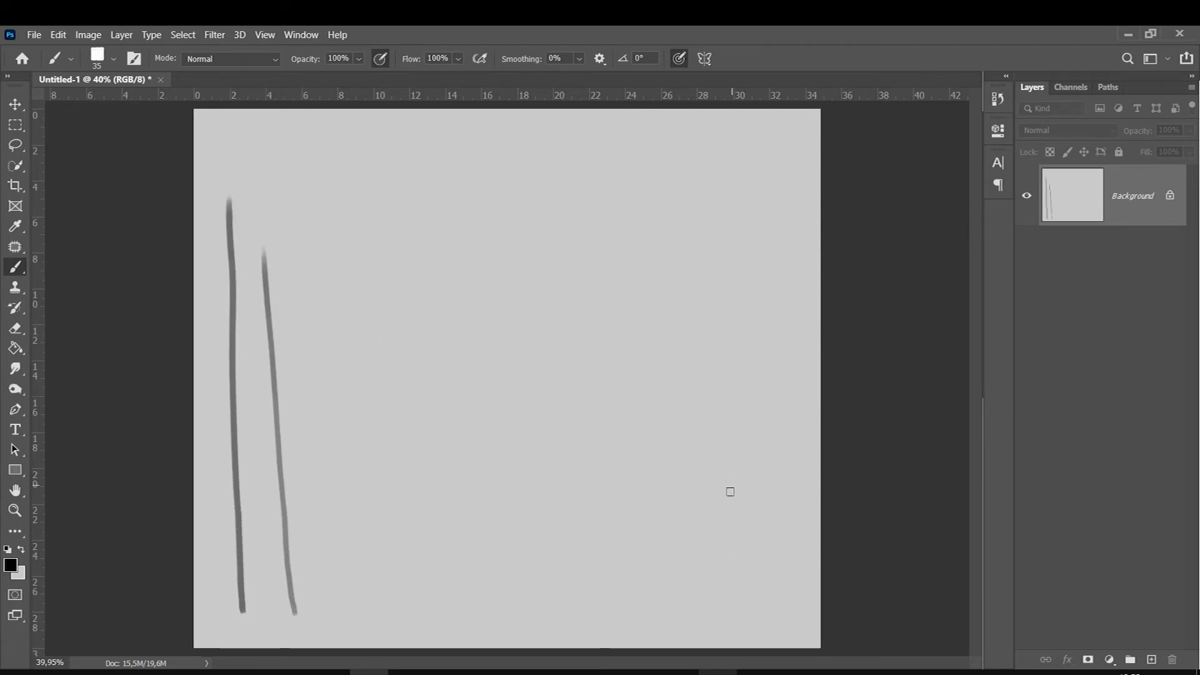
{"action": "key", "text": "bracketright"}
{"action": "key", "text": "bracketleft"}
{"action": "left_click_drag", "start_coordinate": [756, 536], "coordinate": [724, 450]}
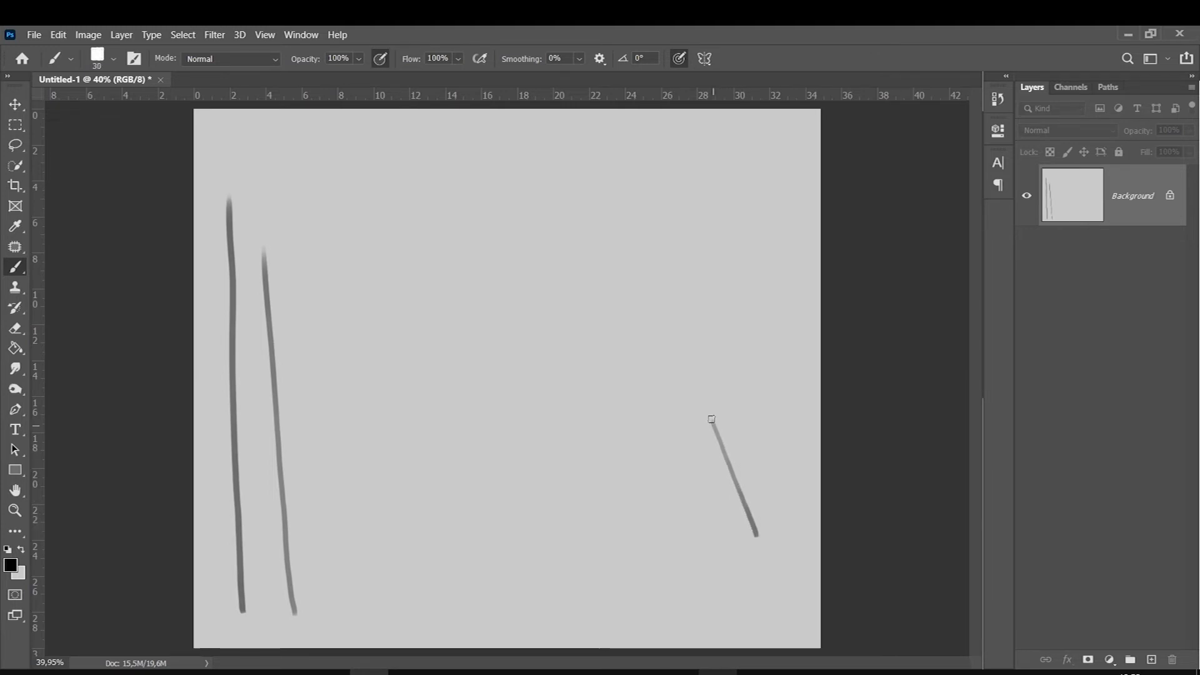
{"action": "left_click_drag", "start_coordinate": [724, 450], "coordinate": [673, 323]}
{"action": "left_click_drag", "start_coordinate": [693, 554], "coordinate": [655, 376]}
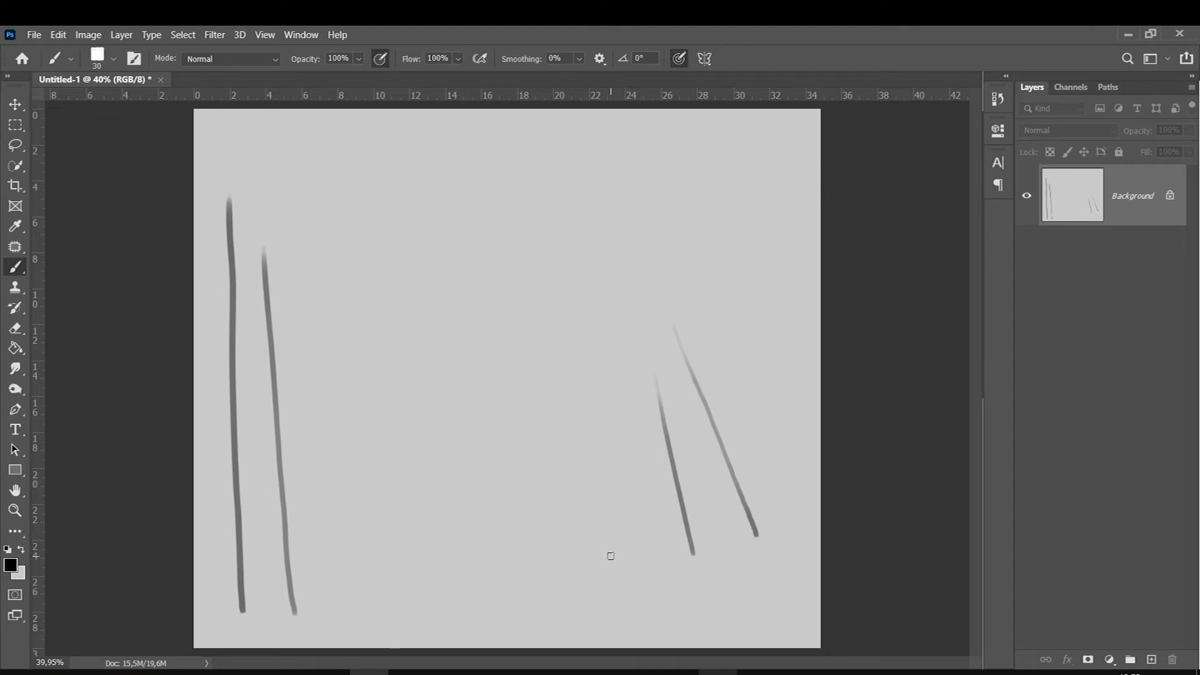
- With a much larger brush, paint two wide slanted strokes near the bottom centre
{"action": "key", "text": "bracketright"}
{"action": "key", "text": "bracketright"}
{"action": "key", "text": "bracketright"}
{"action": "left_click_drag", "start_coordinate": [605, 574], "coordinate": [560, 433]}
{"action": "left_click_drag", "start_coordinate": [541, 601], "coordinate": [484, 409]}
{"action": "key", "text": "bracketleft"}
{"action": "key", "text": "bracketleft"}
{"action": "key", "text": "bracketleft"}
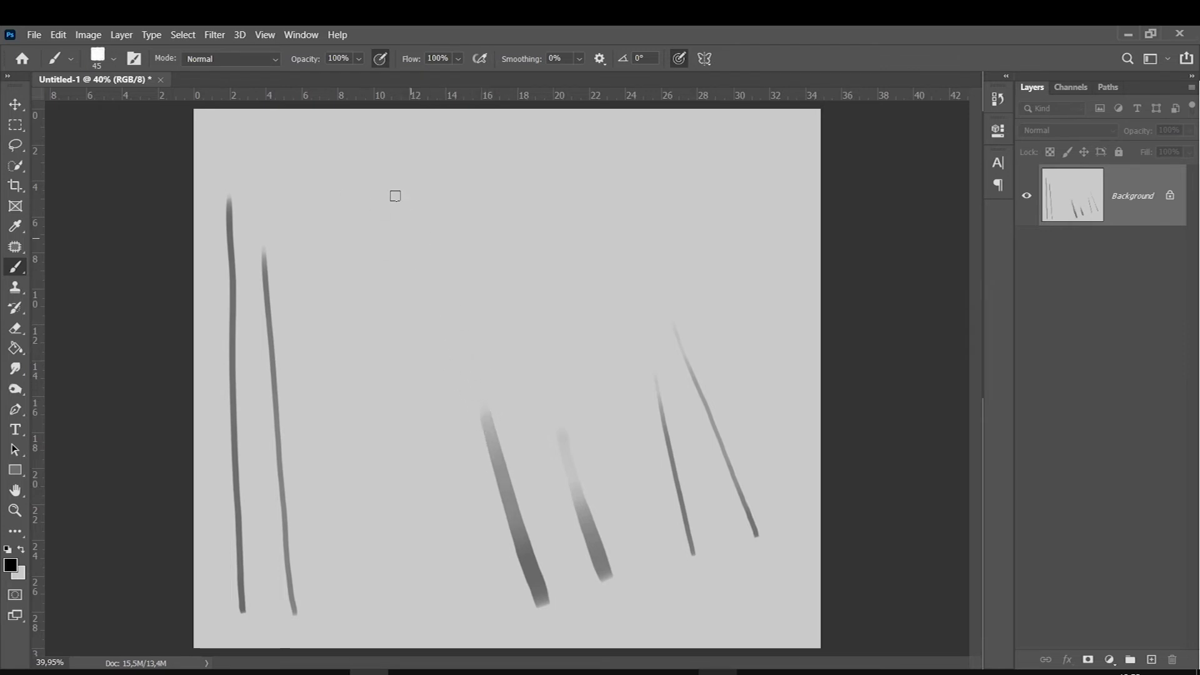
- Paint a row of short vertical strokes along the top left
{"action": "mouse_move", "coordinate": [305, 134]}
{"action": "left_mouse_down"}
{"action": "mouse_move", "coordinate": [310, 285]}
{"action": "mouse_move", "coordinate": [342, 281]}
{"action": "left_mouse_up"}
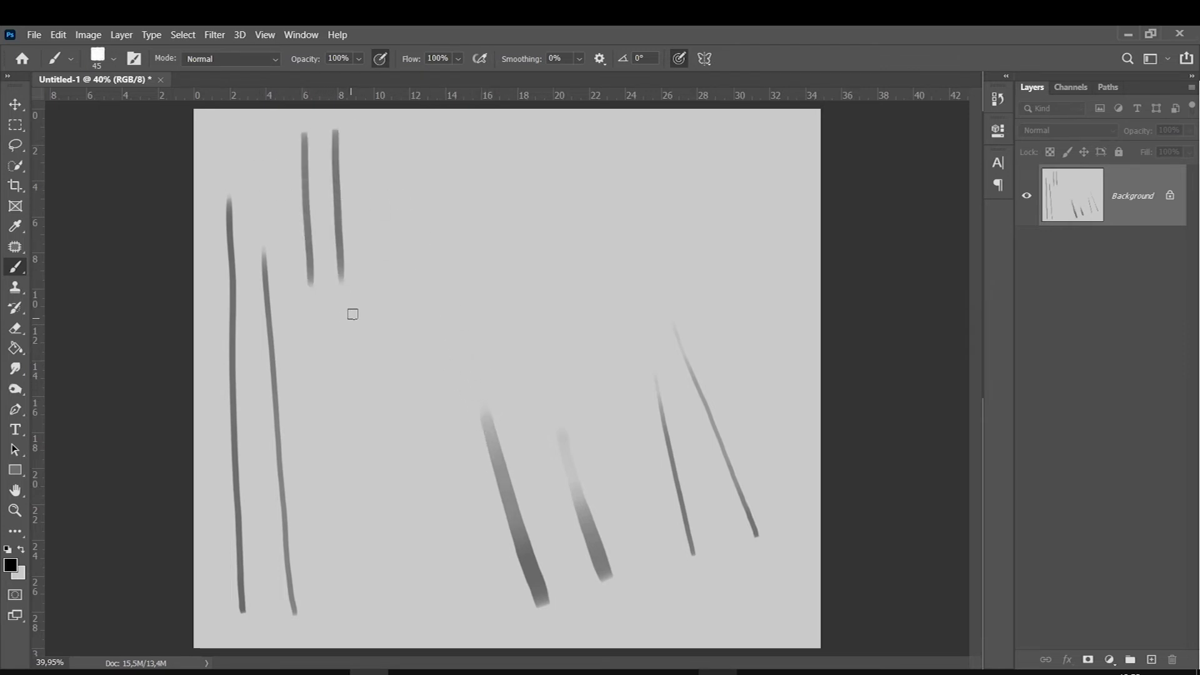
{"action": "left_click_drag", "start_coordinate": [375, 146], "coordinate": [374, 311]}
{"action": "mouse_move", "coordinate": [413, 137]}
{"action": "left_mouse_down"}
{"action": "mouse_move", "coordinate": [407, 291]}
{"action": "mouse_move", "coordinate": [438, 289]}
{"action": "left_mouse_up"}
{"action": "left_click_drag", "start_coordinate": [476, 154], "coordinate": [469, 296]}
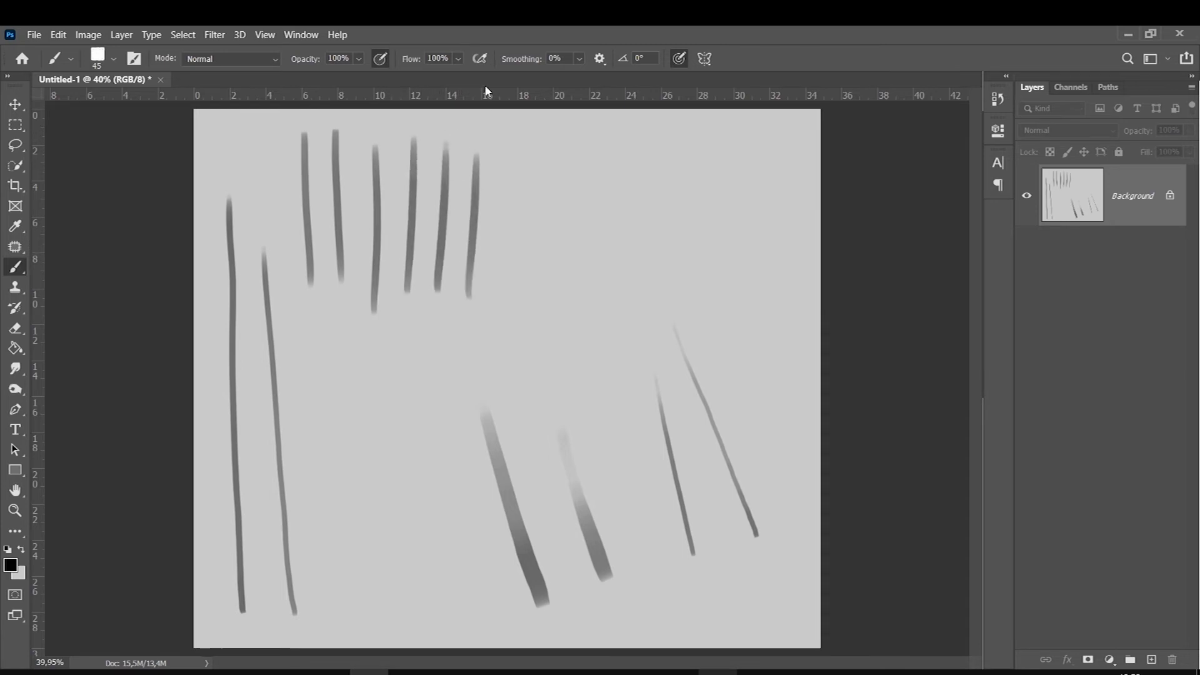
- Paint a series of arcs in the upper centre
{"action": "mouse_move", "coordinate": [607, 211]}
{"action": "left_mouse_down"}
{"action": "mouse_move", "coordinate": [610, 360]}
{"action": "mouse_move", "coordinate": [569, 373]}
{"action": "mouse_move", "coordinate": [530, 211]}
{"action": "left_mouse_up"}
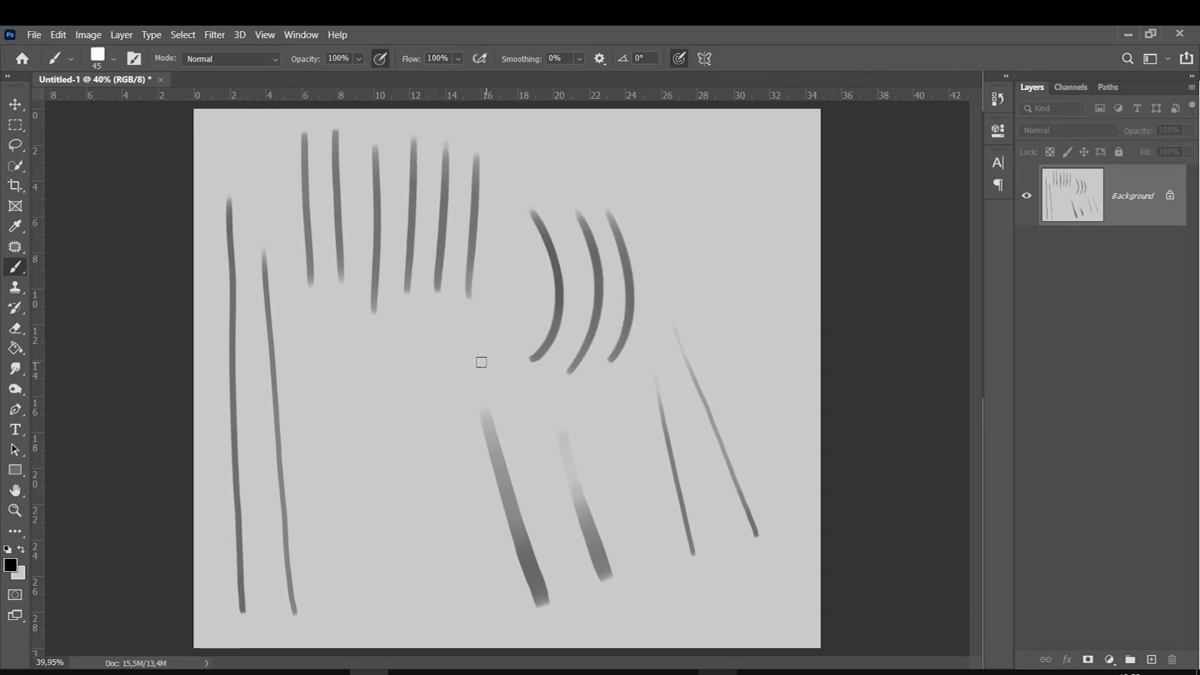
{"action": "left_click_drag", "start_coordinate": [483, 362], "coordinate": [487, 182]}
{"action": "left_click_drag", "start_coordinate": [629, 361], "coordinate": [621, 185]}
{"action": "left_click_drag", "start_coordinate": [687, 354], "coordinate": [657, 172]}
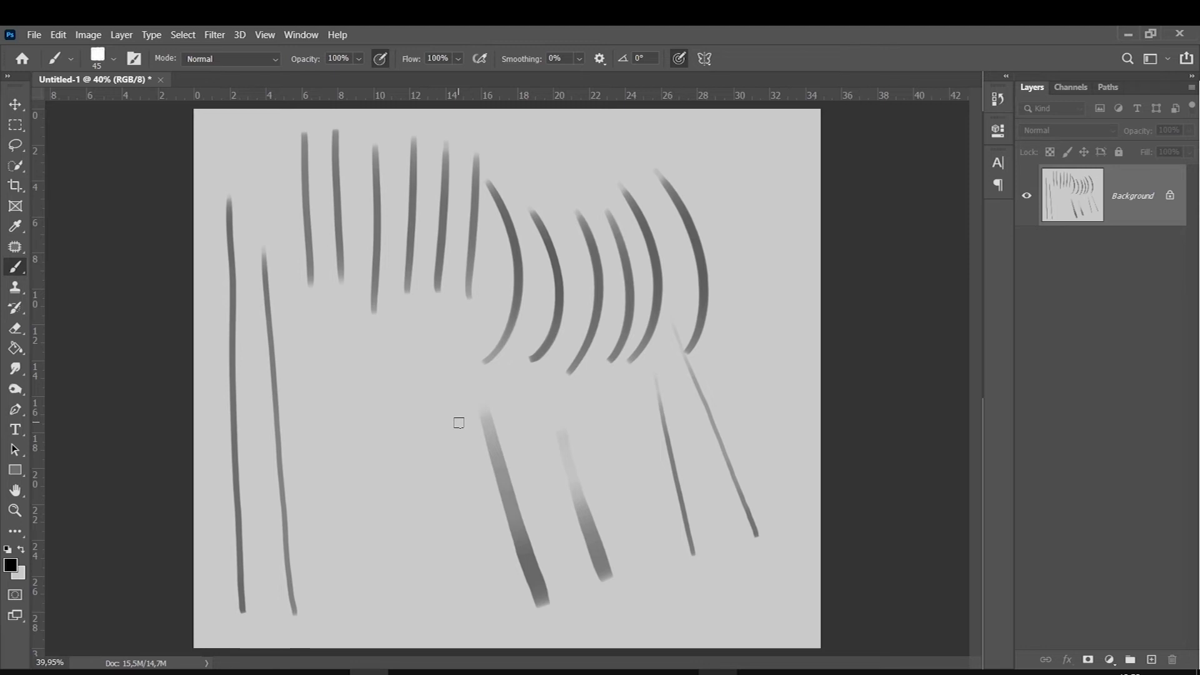
- Shrink the brush and paint thin parallel lines, a small curve, and a J with an S-curl
{"action": "key", "text": "bracketleft"}
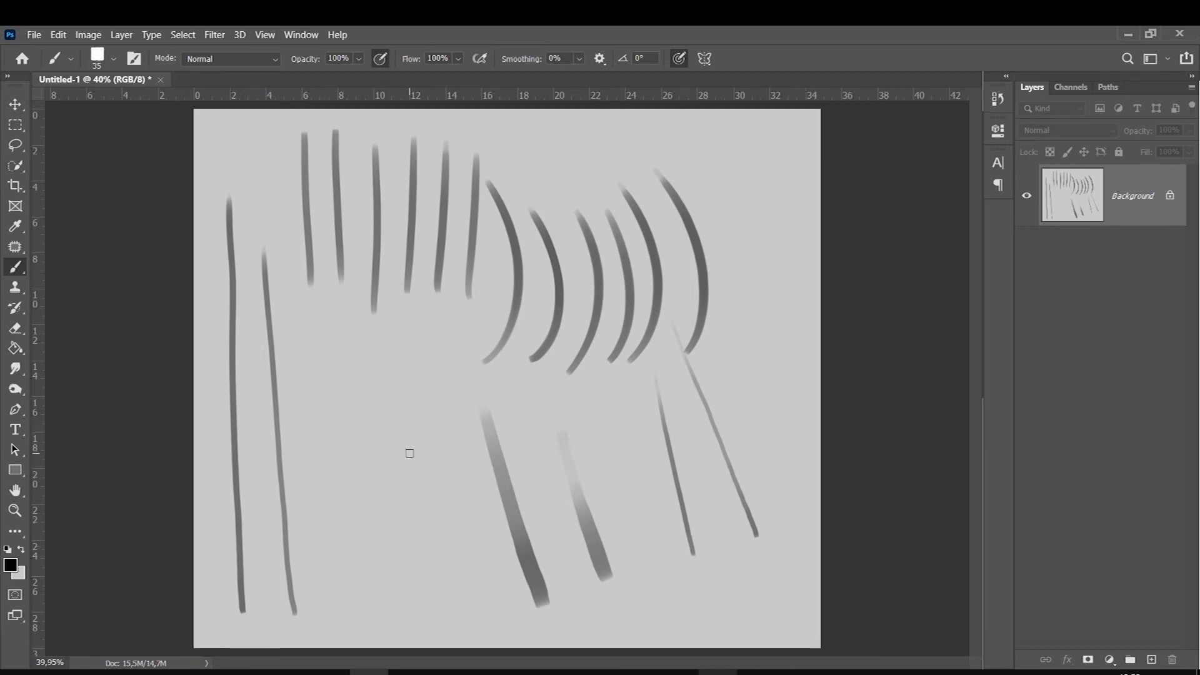
{"action": "mouse_move", "coordinate": [426, 552]}
{"action": "left_mouse_down"}
{"action": "mouse_move", "coordinate": [394, 405]}
{"action": "mouse_move", "coordinate": [422, 412]}
{"action": "left_mouse_up"}
{"action": "left_click_drag", "start_coordinate": [473, 555], "coordinate": [448, 413]}
{"action": "left_click_drag", "start_coordinate": [360, 352], "coordinate": [324, 416]}
{"action": "mouse_move", "coordinate": [567, 416]}
{"action": "left_mouse_down"}
{"action": "mouse_move", "coordinate": [597, 482]}
{"action": "mouse_move", "coordinate": [644, 476]}
{"action": "left_mouse_up"}
- Paint a spiral on the right, then thinner spirals at the top and off the J
{"action": "left_click_drag", "start_coordinate": [762, 324], "coordinate": [748, 398]}
{"action": "left_click_drag", "start_coordinate": [580, 162], "coordinate": [565, 150]}
{"action": "key", "text": "bracketleft"}
{"action": "key", "text": "bracketleft"}
{"action": "left_click_drag", "start_coordinate": [342, 463], "coordinate": [347, 541]}
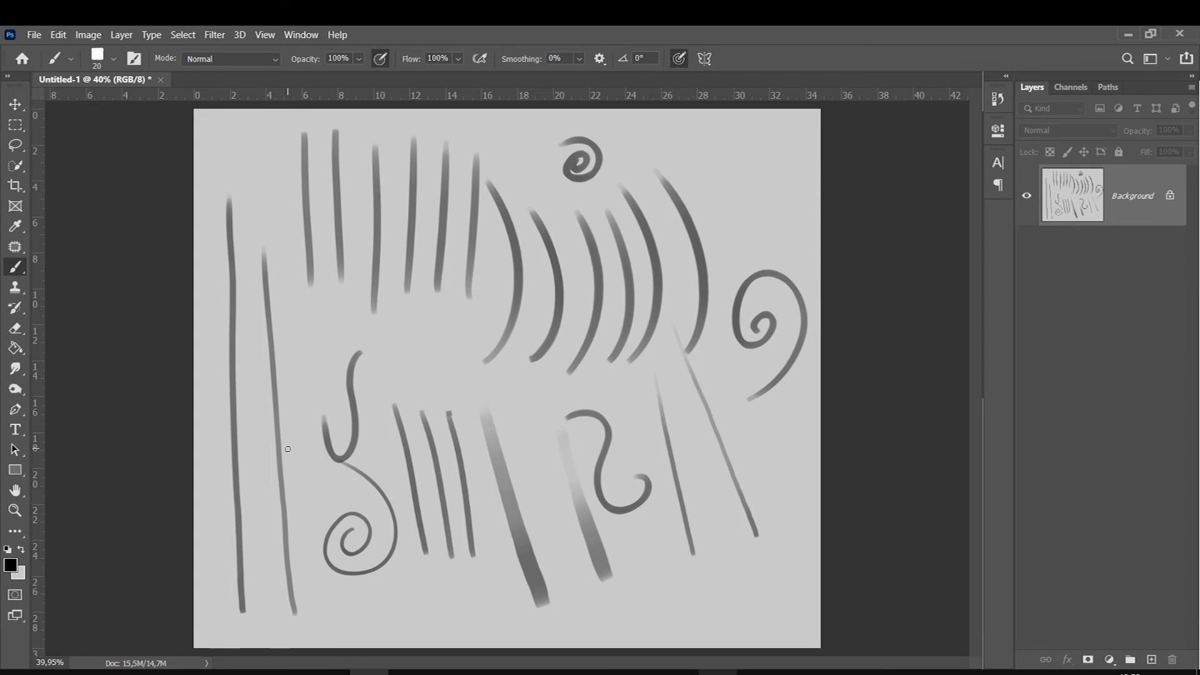
- Draw straight vertical lines across the right spiral and two long horizontal lines
{"action": "mouse_move", "coordinate": [777, 524]}
{"action": "left_mouse_down"}
{"action": "mouse_move", "coordinate": [777, 554]}
{"action": "mouse_move", "coordinate": [746, 146]}
{"action": "left_mouse_up"}
{"action": "left_click", "coordinate": [777, 149], "text": "shift"}
{"action": "left_click_drag", "start_coordinate": [710, 581], "coordinate": [710, 138]}
{"action": "left_click_drag", "start_coordinate": [648, 470], "coordinate": [270, 470]}
{"action": "left_click_drag", "start_coordinate": [674, 538], "coordinate": [217, 538]}
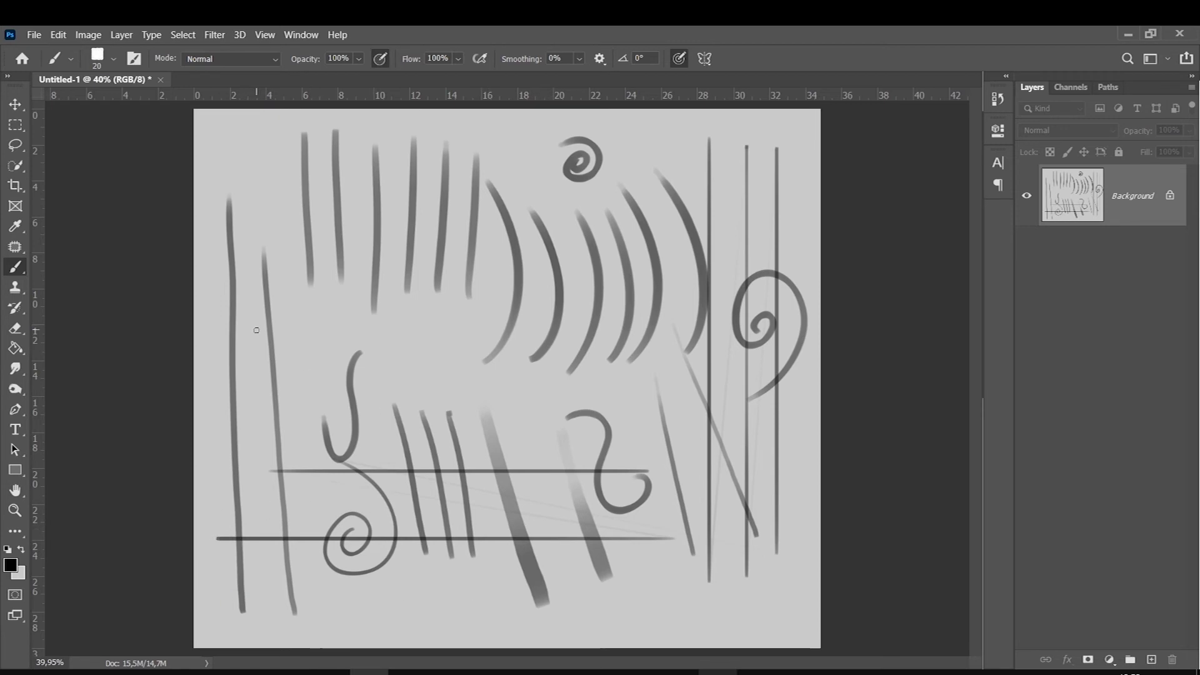
- Paint thin arcs through the left centre, centre, right of centre and bottom right
{"action": "left_click_drag", "start_coordinate": [402, 445], "coordinate": [384, 214]}
{"action": "left_click_drag", "start_coordinate": [542, 441], "coordinate": [608, 230]}
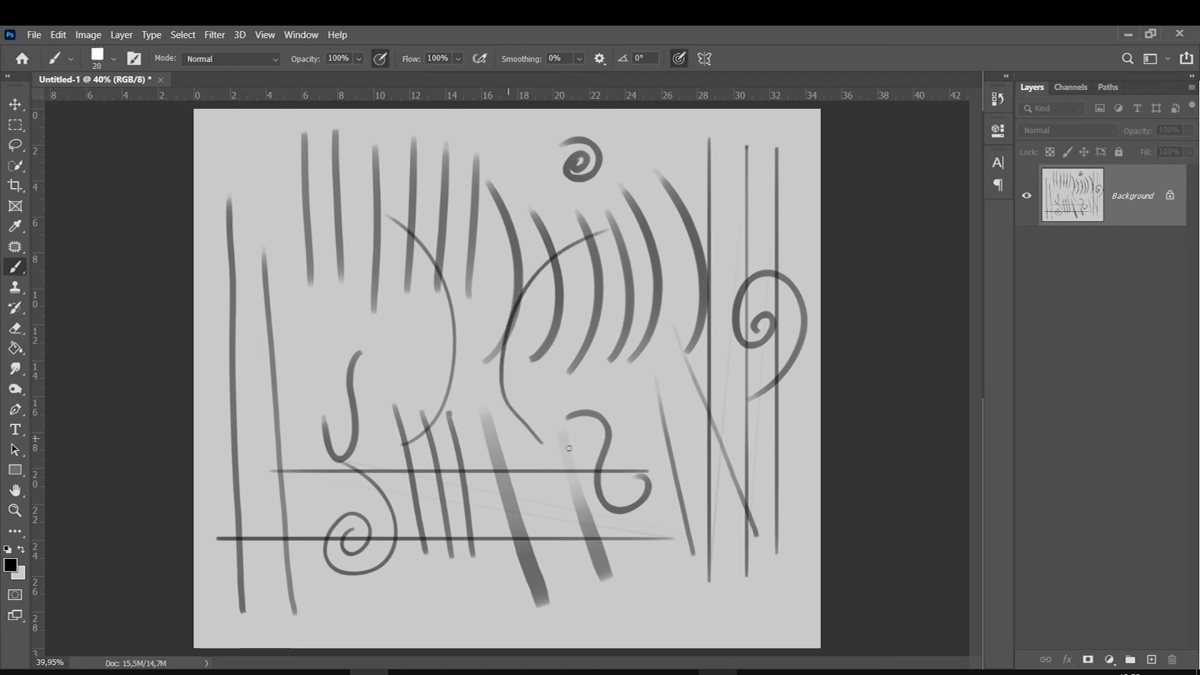
{"action": "left_click_drag", "start_coordinate": [642, 454], "coordinate": [717, 306]}
{"action": "left_click_drag", "start_coordinate": [680, 626], "coordinate": [731, 474]}
{"action": "left_click_drag", "start_coordinate": [591, 635], "coordinate": [685, 429]}
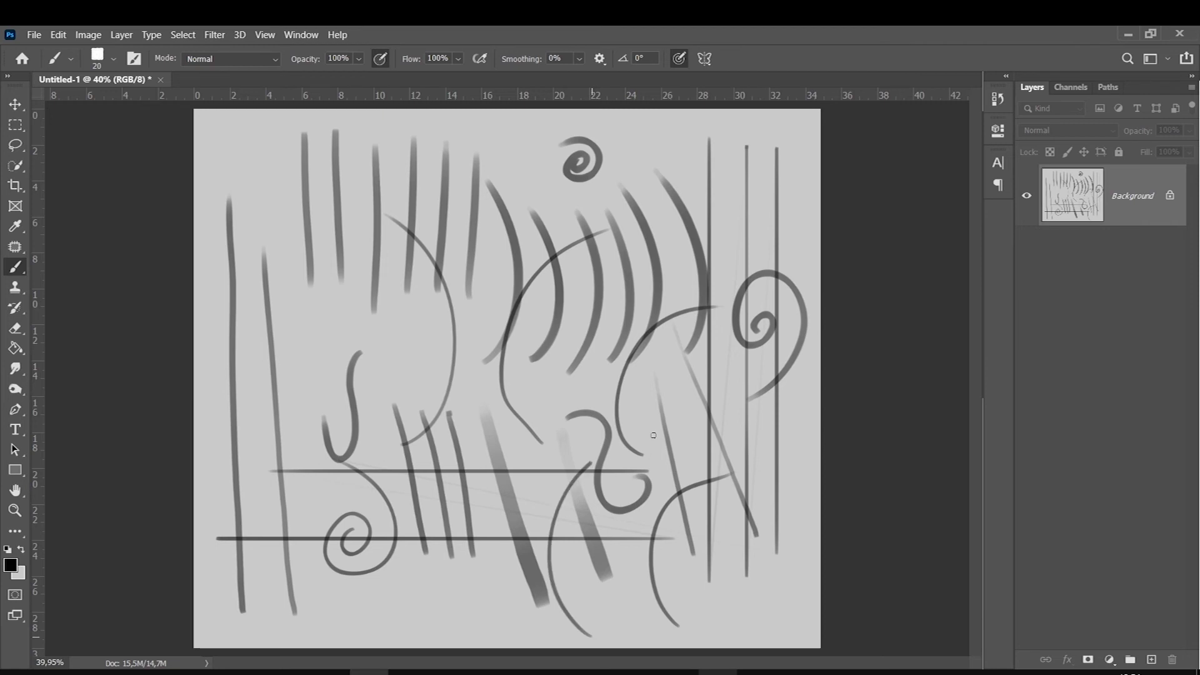
- Scatter six thin crossing curves across the canvas
{"action": "left_click_drag", "start_coordinate": [257, 347], "coordinate": [353, 133]}
{"action": "left_click_drag", "start_coordinate": [328, 394], "coordinate": [328, 213]}
{"action": "left_click_drag", "start_coordinate": [488, 400], "coordinate": [559, 181]}
{"action": "left_click_drag", "start_coordinate": [416, 397], "coordinate": [444, 259]}
{"action": "left_click_drag", "start_coordinate": [412, 606], "coordinate": [469, 447]}
{"action": "left_click_drag", "start_coordinate": [677, 239], "coordinate": [821, 169]}
- Add thin curves on the left, in the upper centre and rising toward the upper right
{"action": "left_click_drag", "start_coordinate": [324, 375], "coordinate": [273, 223]}
{"action": "left_click_drag", "start_coordinate": [484, 412], "coordinate": [449, 208]}
{"action": "left_click_drag", "start_coordinate": [515, 539], "coordinate": [528, 203]}
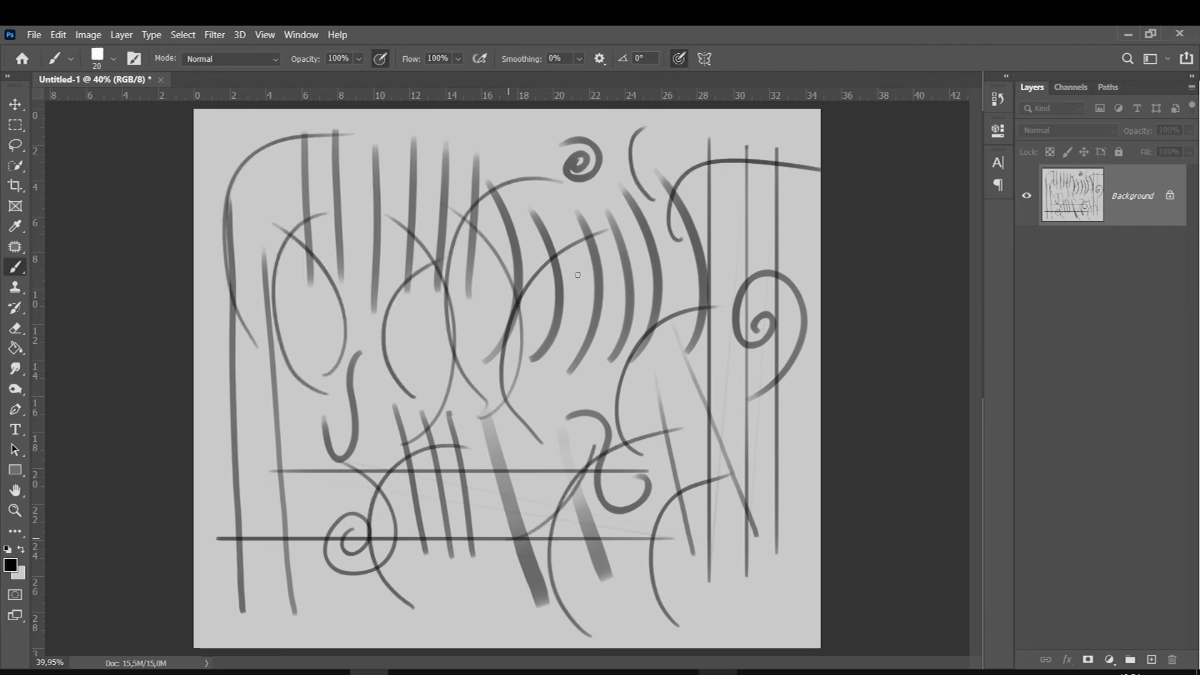
{"action": "left_click_drag", "start_coordinate": [500, 506], "coordinate": [634, 350]}
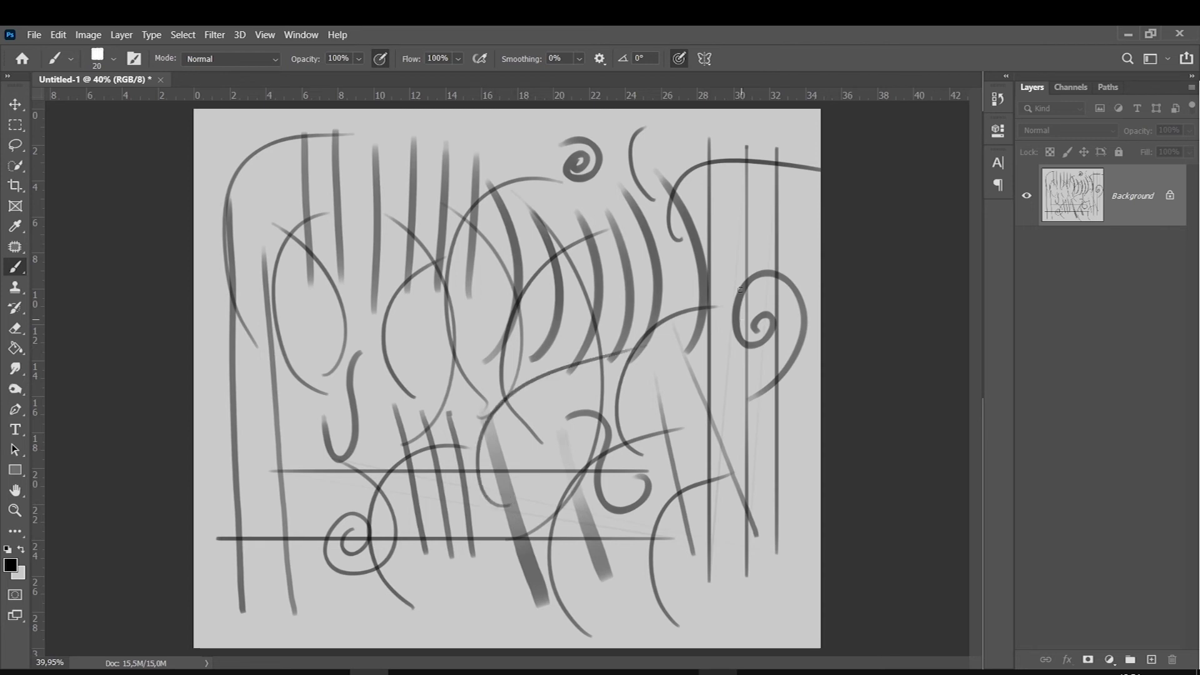
{"action": "left_click_drag", "start_coordinate": [701, 468], "coordinate": [787, 289]}
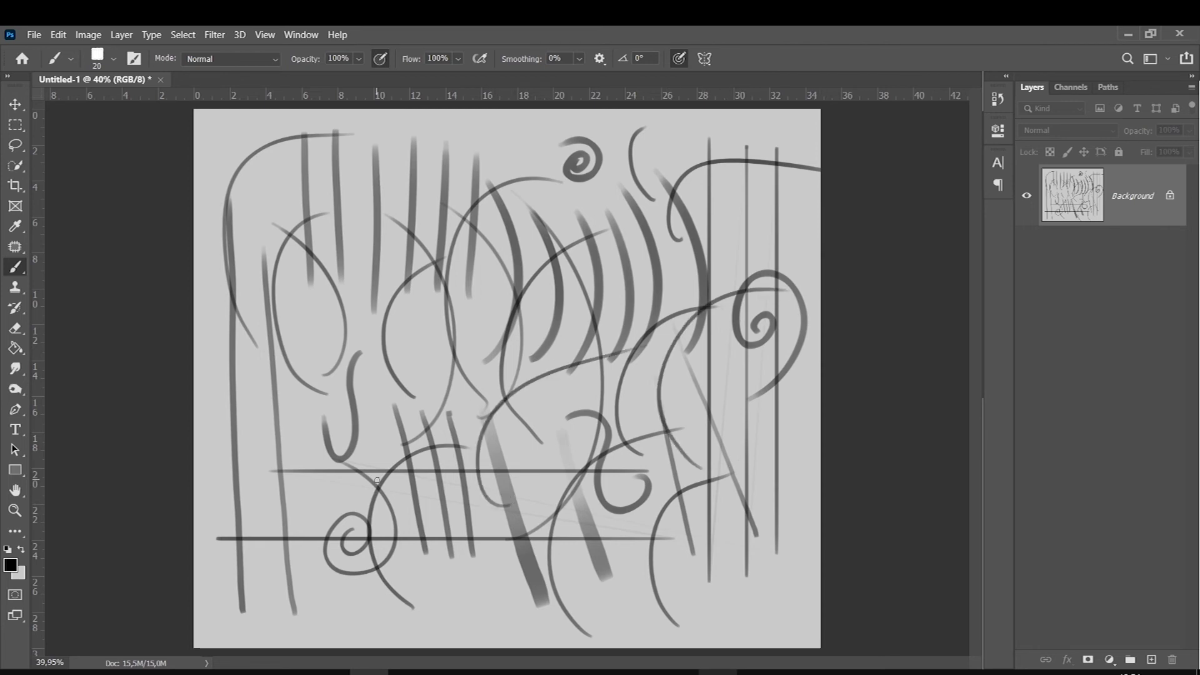
- Rotate the canvas view steeply and paint curves near the top centre and lower left
{"action": "key", "text": "r"}
{"action": "left_click_drag", "start_coordinate": [249, 429], "coordinate": [261, 431]}
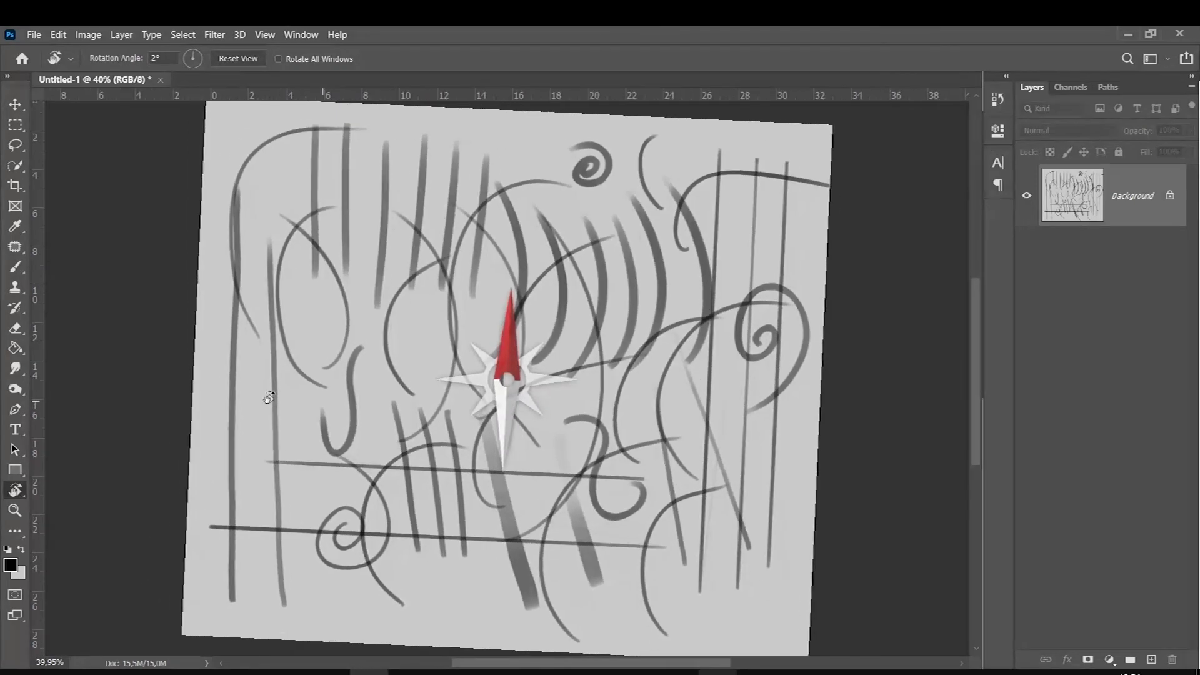
{"action": "left_click_drag", "start_coordinate": [261, 432], "coordinate": [378, 309]}
{"action": "key", "text": "b"}
{"action": "left_click_drag", "start_coordinate": [592, 150], "coordinate": [634, 325]}
{"action": "left_click_drag", "start_coordinate": [333, 574], "coordinate": [305, 467]}
- Nudge the view rotation and paint more curves across the left-centre area
{"action": "key", "text": "r"}
{"action": "mouse_move", "coordinate": [313, 538]}
{"action": "left_mouse_down"}
{"action": "mouse_move", "coordinate": [264, 300]}
{"action": "mouse_move", "coordinate": [411, 269]}
{"action": "left_mouse_up"}
{"action": "key", "text": "b"}
{"action": "left_click_drag", "start_coordinate": [207, 430], "coordinate": [379, 232]}
{"action": "left_click_drag", "start_coordinate": [261, 471], "coordinate": [355, 321]}
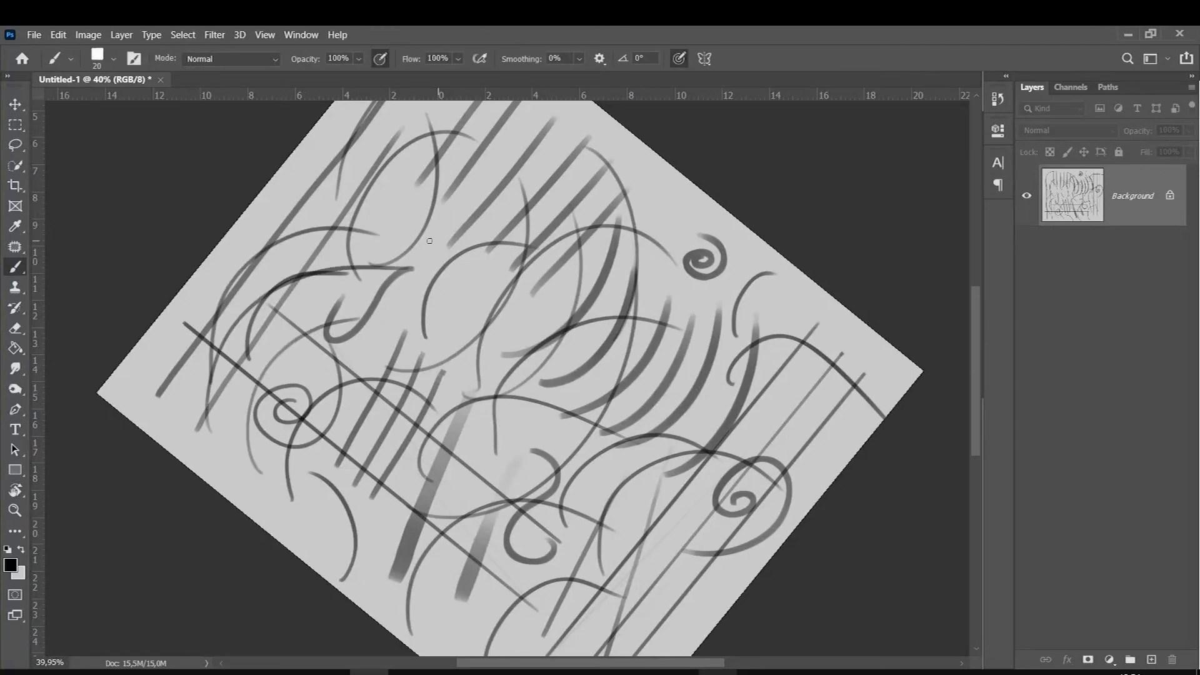
- Reset the canvas view to upright and return to the Brush tool
{"action": "key", "text": "r"}
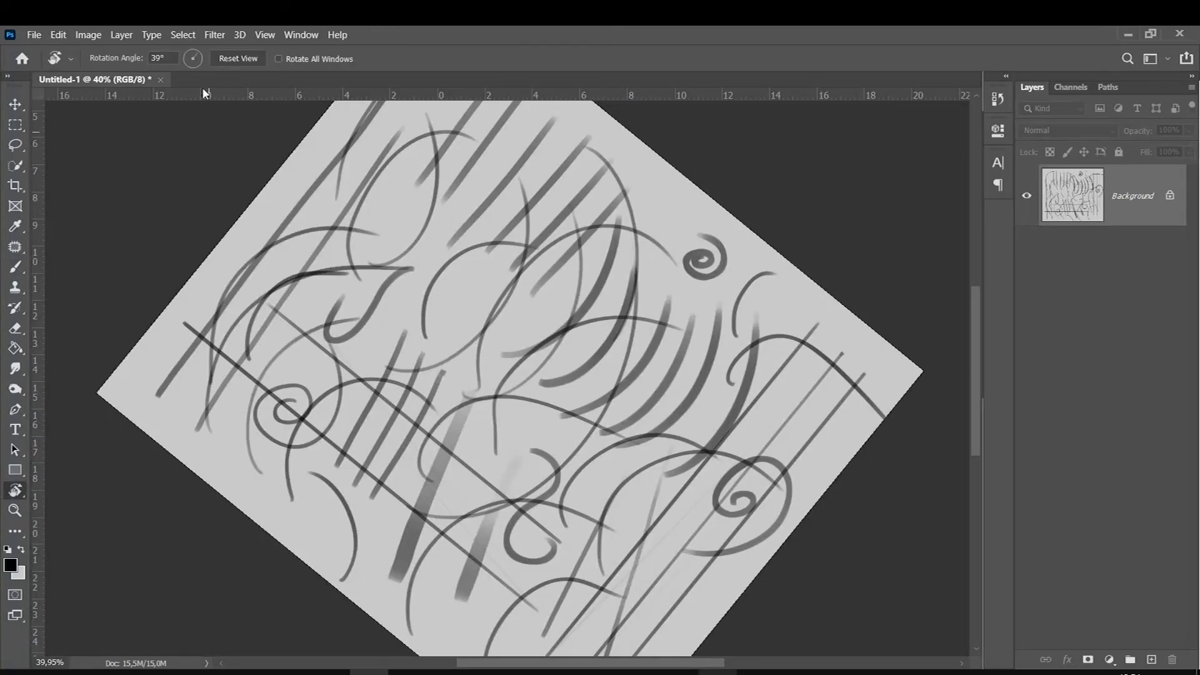
{"action": "left_click", "coordinate": [223, 61]}
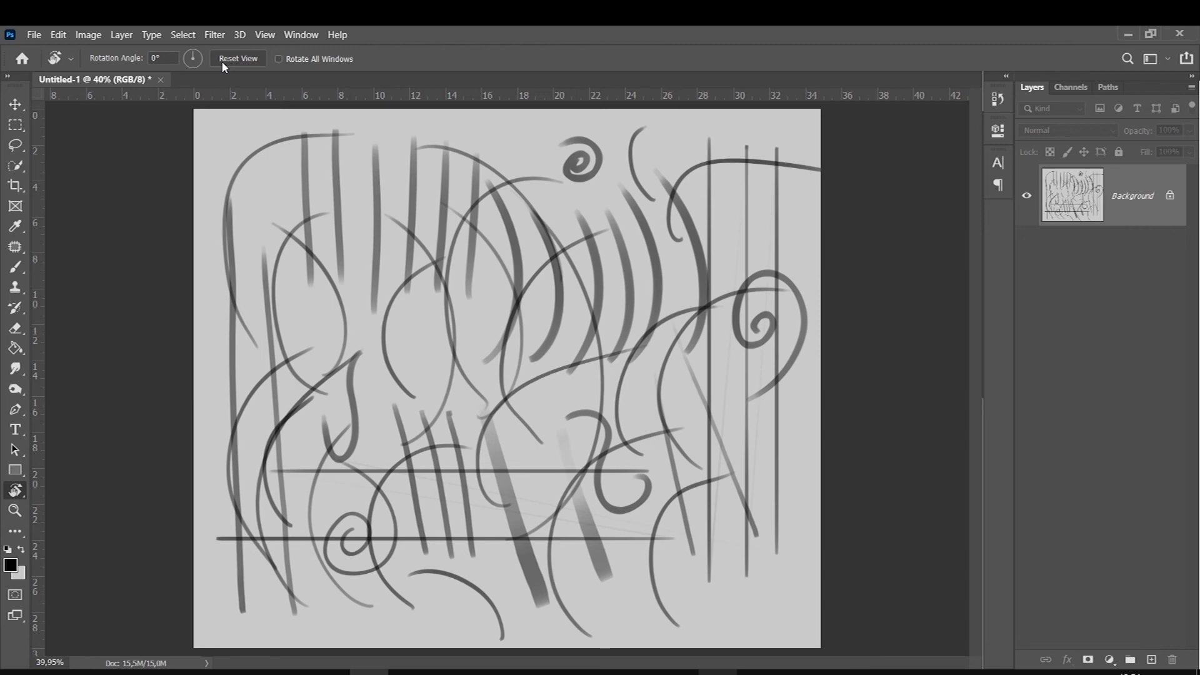
{"action": "left_click", "coordinate": [16, 267]}
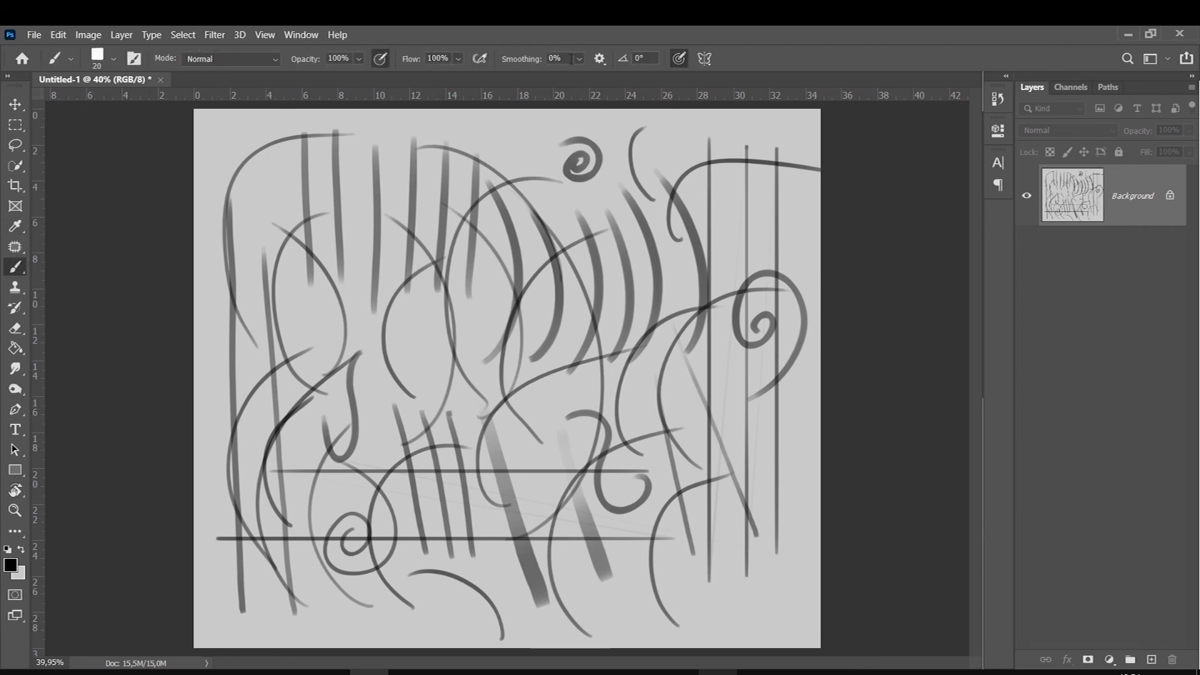